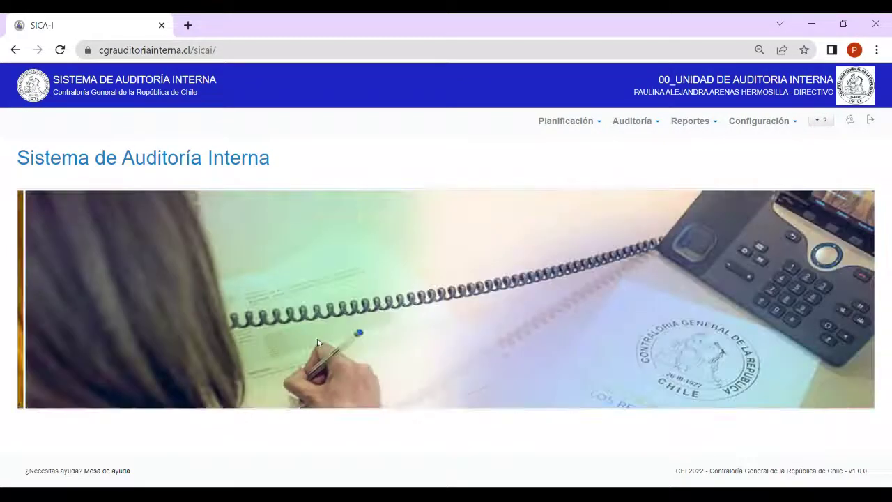
# Open the system configuration page, view the edit form for the UAI name and logo, and close it unchanged
pyautogui.doubleClick(755, 120)
pyautogui.click(757, 120)
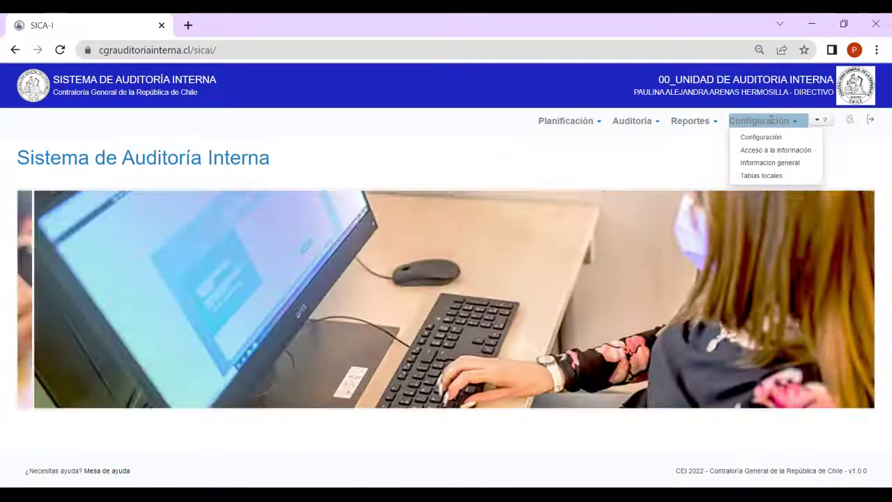
pyautogui.click(773, 138)
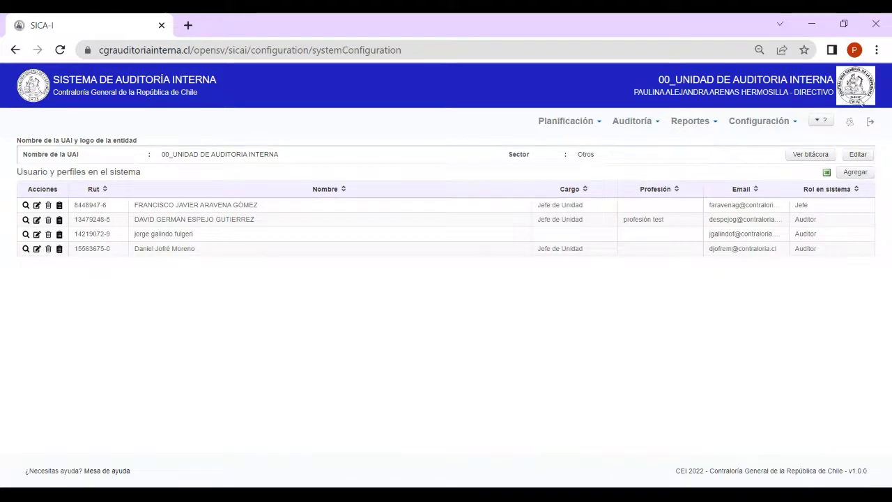
pyautogui.click(857, 154)
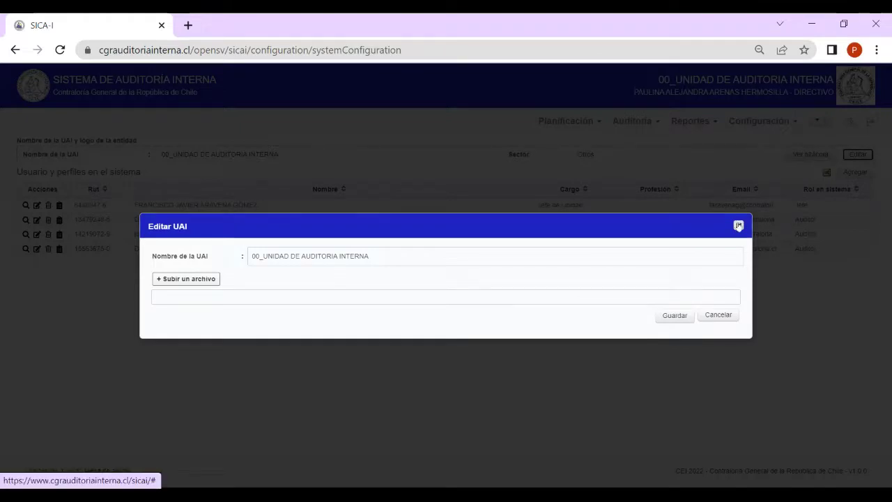
pyautogui.click(738, 227)
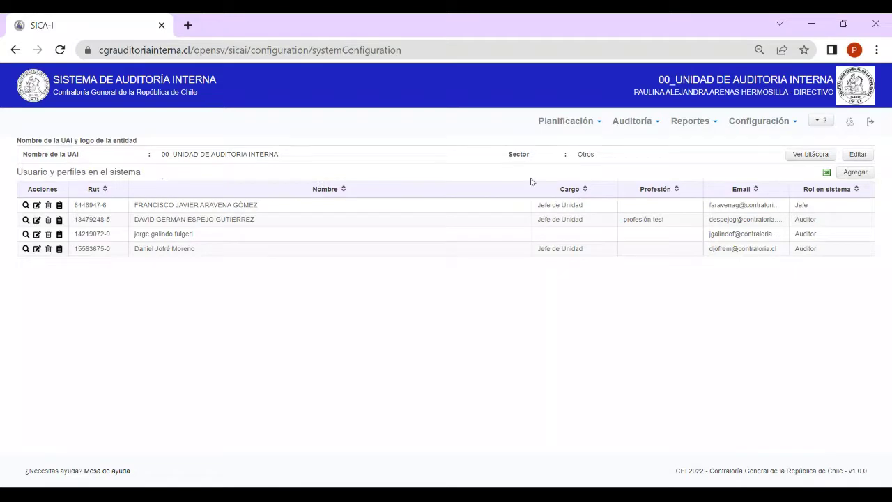
# Begin adding a user by entering the person's RUT with its check digit and looking up their details
pyautogui.click(851, 175)
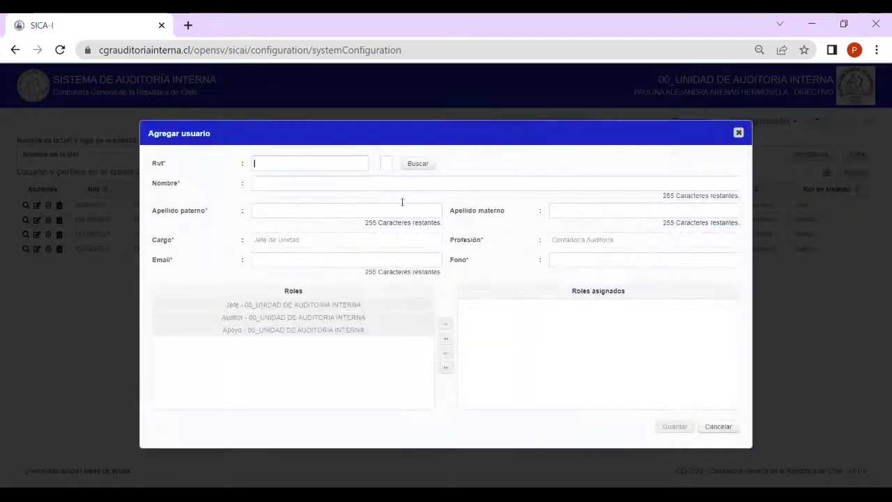
pyautogui.click(291, 166)
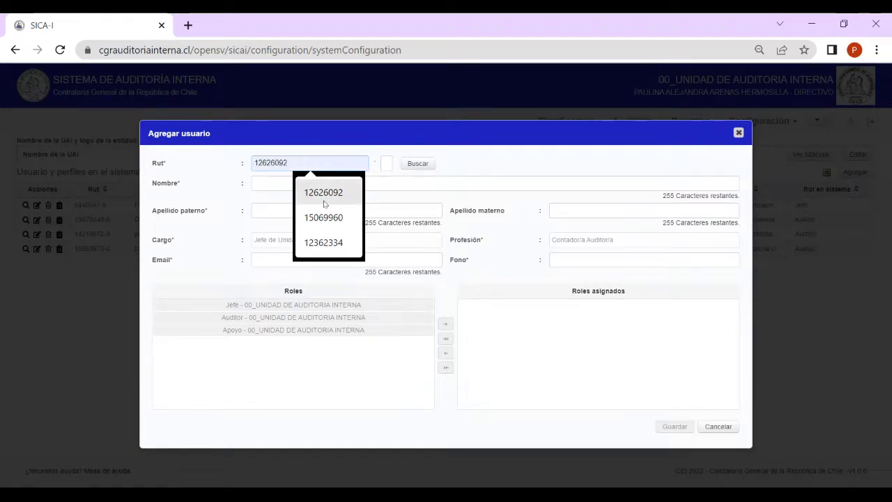
pyautogui.click(324, 203)
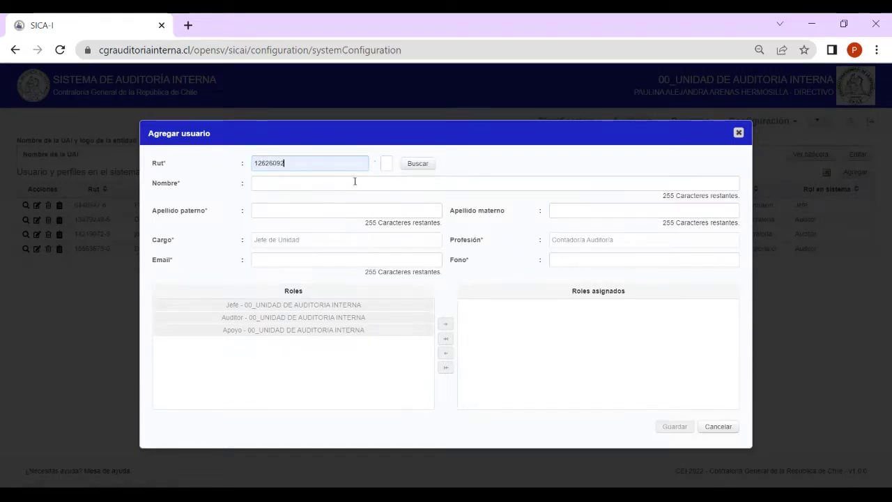
pyautogui.click(387, 163)
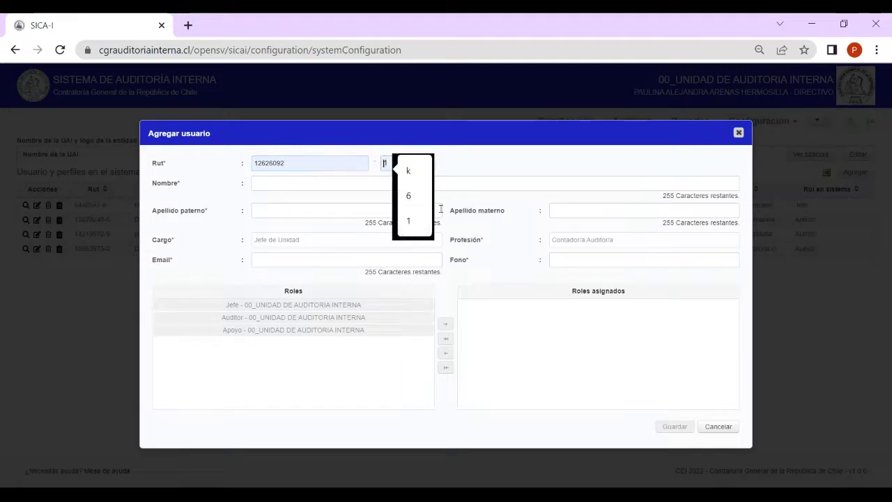
pyautogui.click(412, 171)
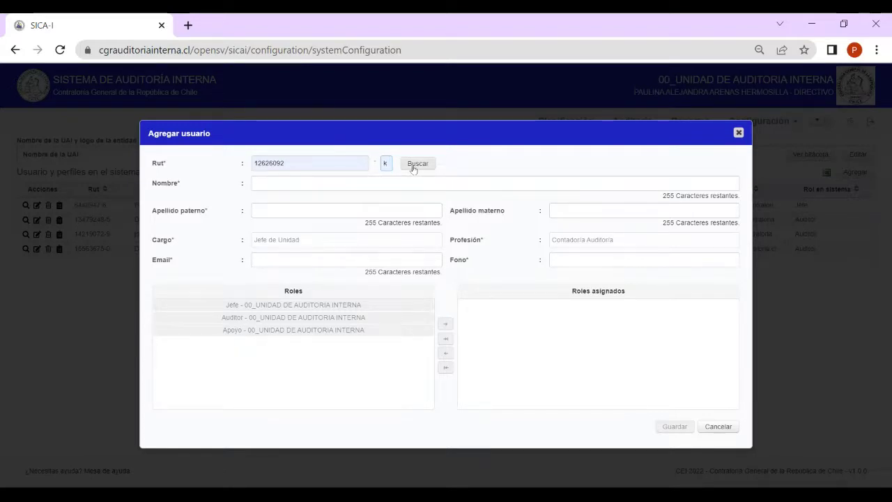
pyautogui.click(413, 167)
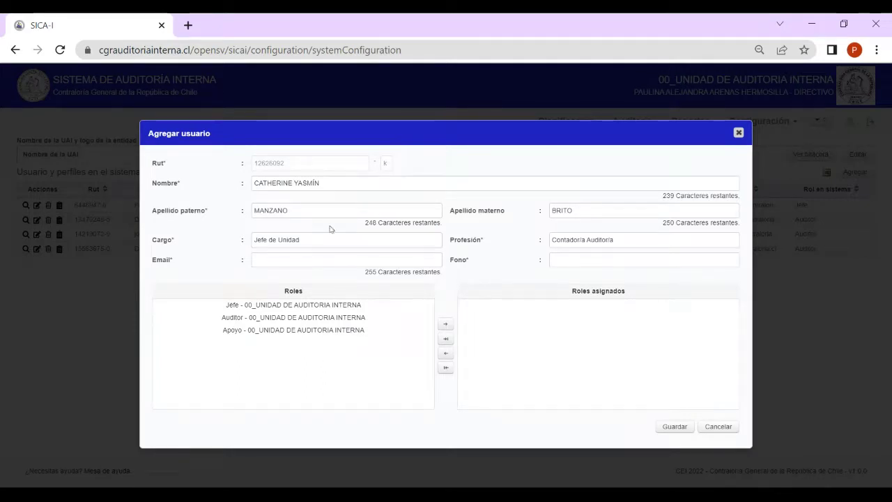
# Review the available Cargo and Profesión options for the new user without changing either selection
pyautogui.click(301, 243)
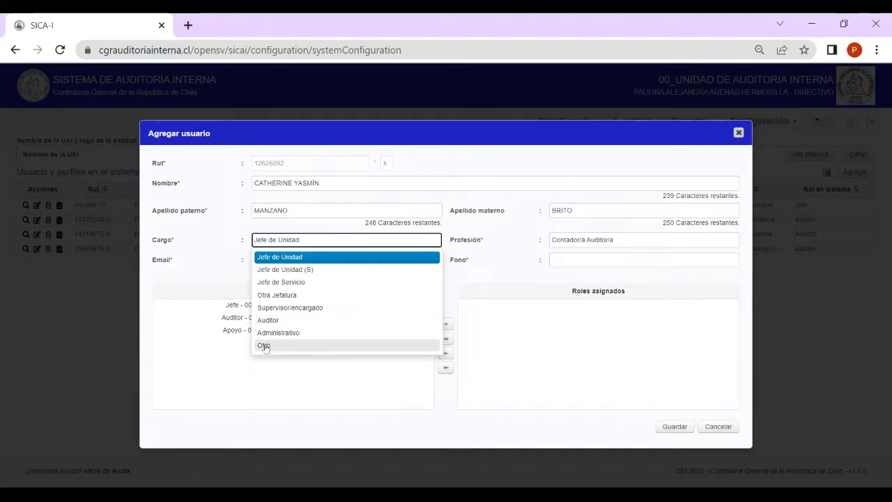
pyautogui.click(565, 243)
pyautogui.click(565, 243)
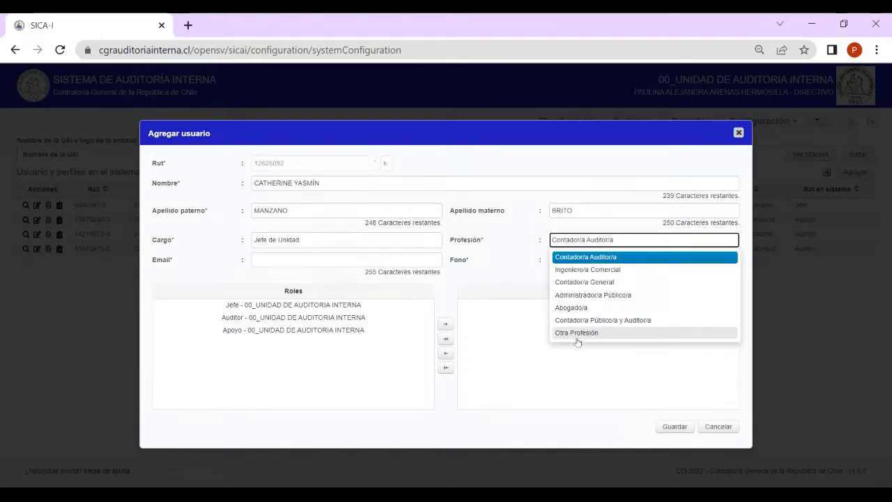
pyautogui.click(508, 326)
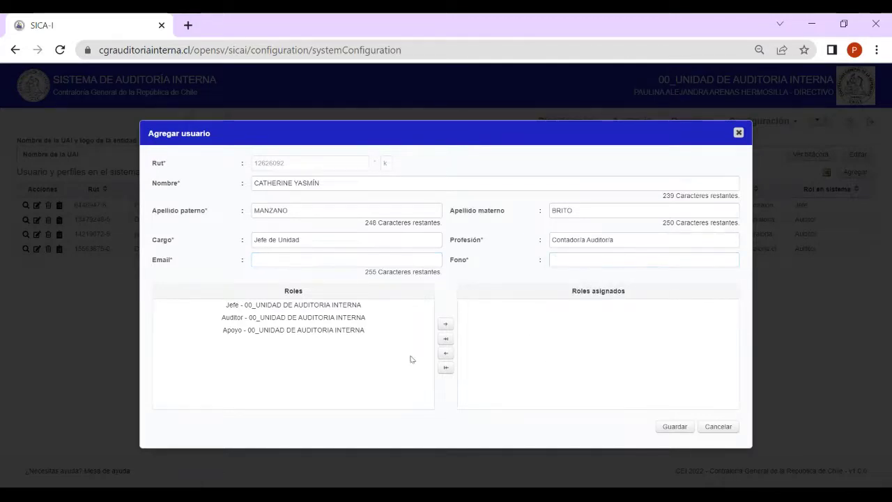
# Assign the Jefe and Auditor roles of 00_UNIDAD DE AUDITORIA INTERNA to the new user
pyautogui.click(267, 307)
pyautogui.click(445, 324)
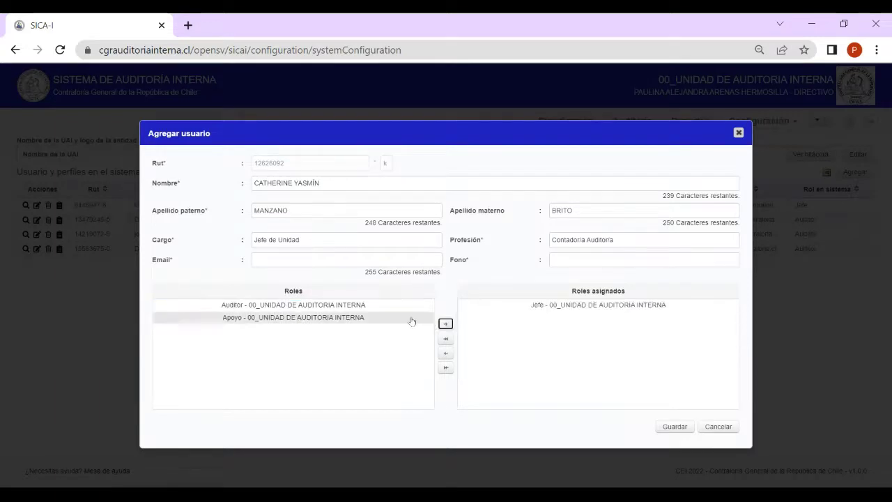
pyautogui.click(269, 307)
pyautogui.click(444, 324)
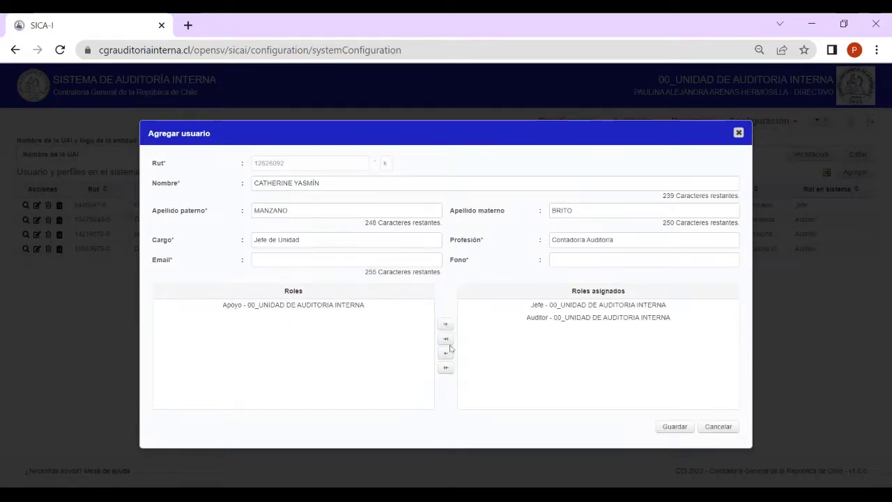
# Remove the Auditor role from the new user's assigned roles and close the user form without saving
pyautogui.doubleClick(535, 323)
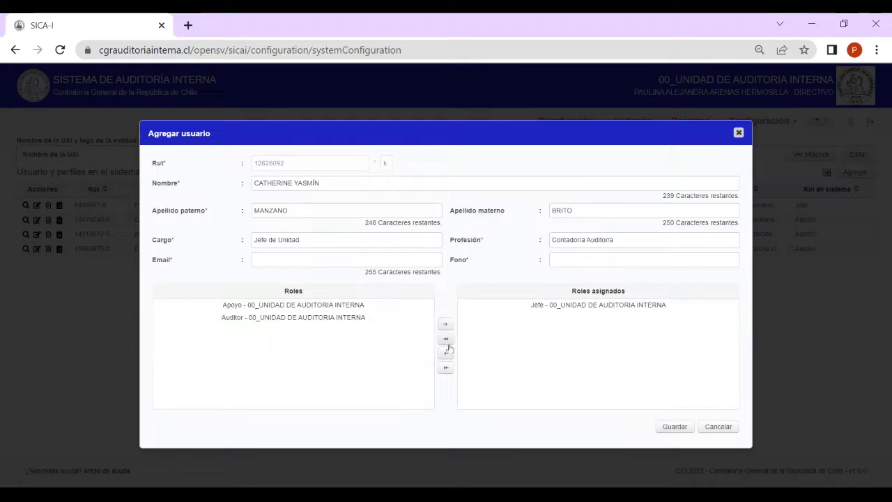
pyautogui.moveTo(564, 138); pyautogui.dragTo(547, 81)
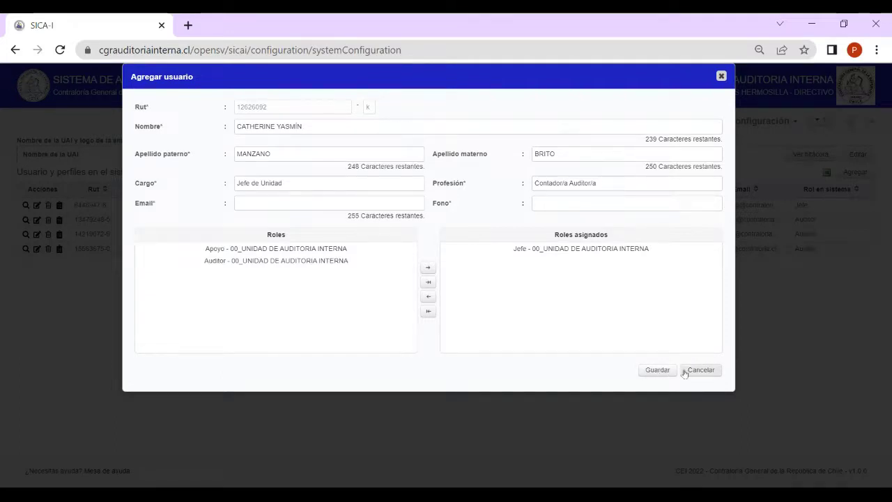
pyautogui.click(721, 77)
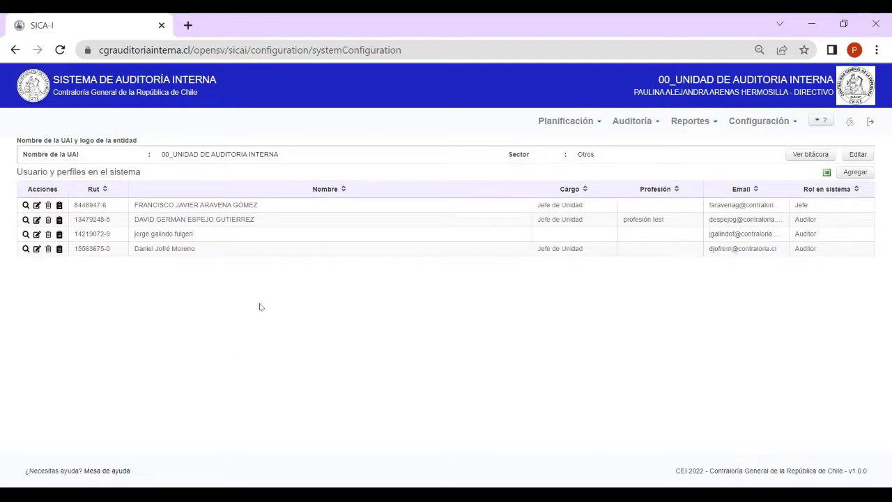
# View the details and the activity log of the first user in the list, closing each window
pyautogui.click(25, 206)
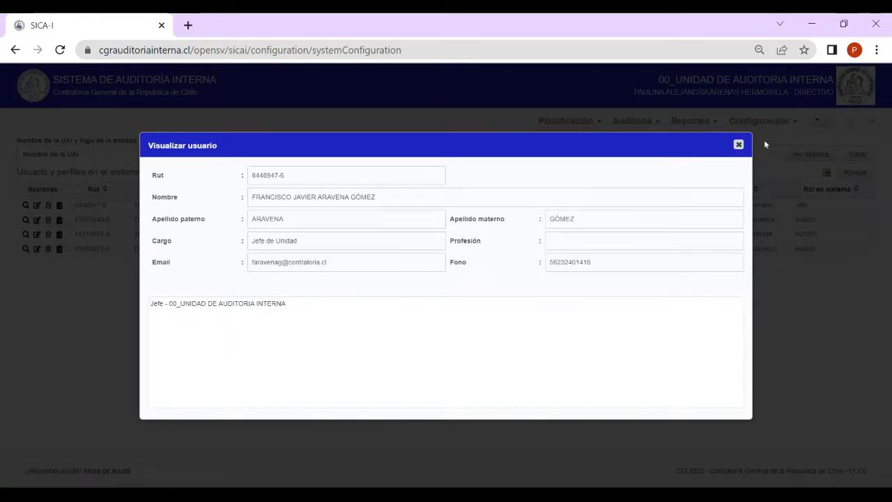
pyautogui.click(739, 145)
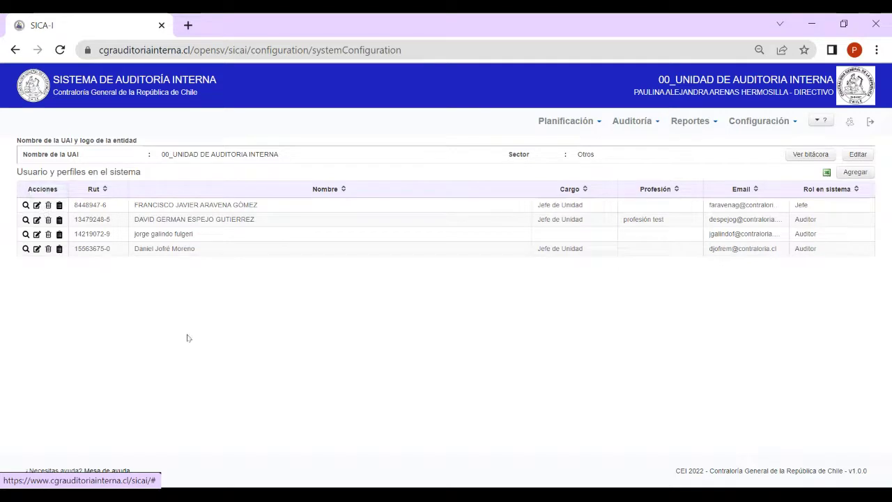
pyautogui.click(59, 205)
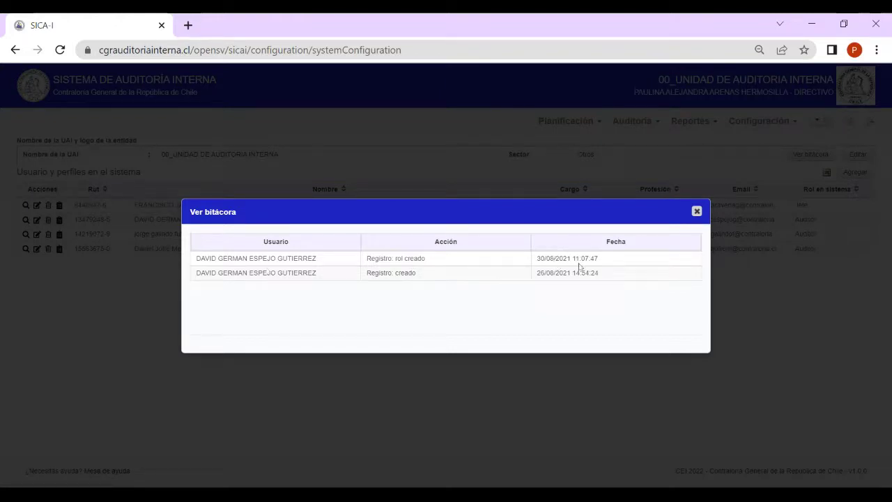
pyautogui.click(697, 213)
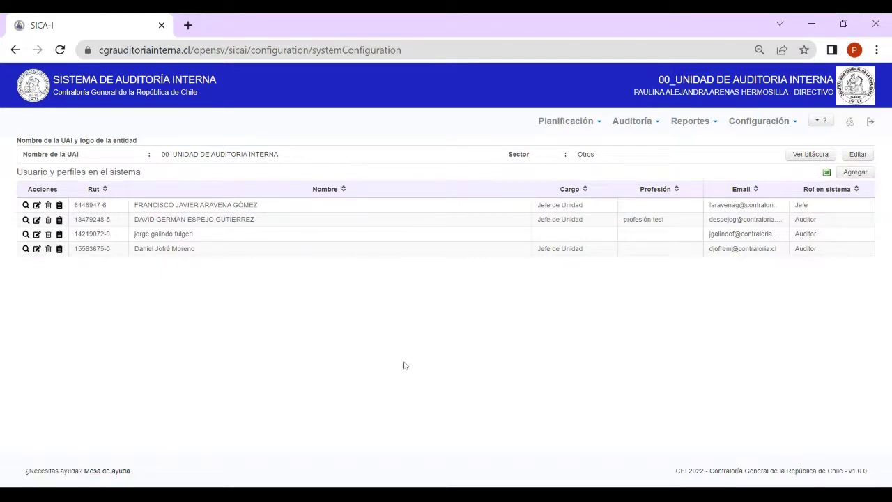
# Open the local tables of auditable units, view the form for adding an internal unit, and close it unsaved
pyautogui.click(780, 121)
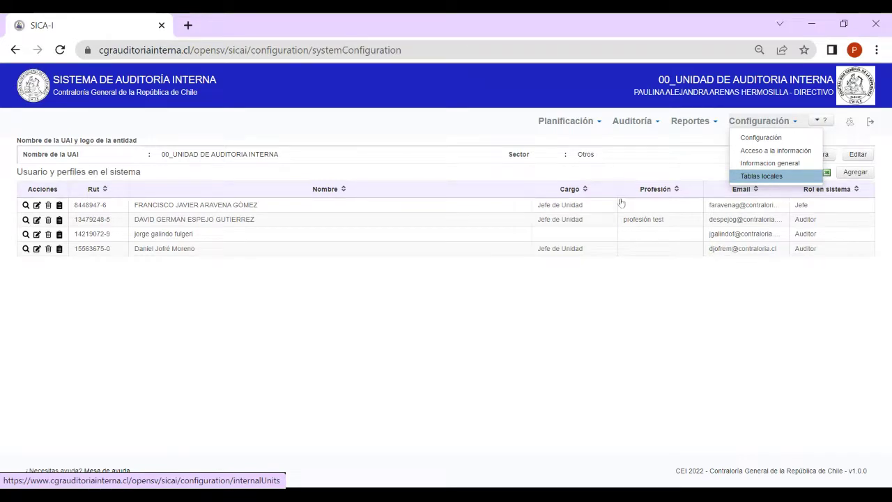
pyautogui.click(756, 179)
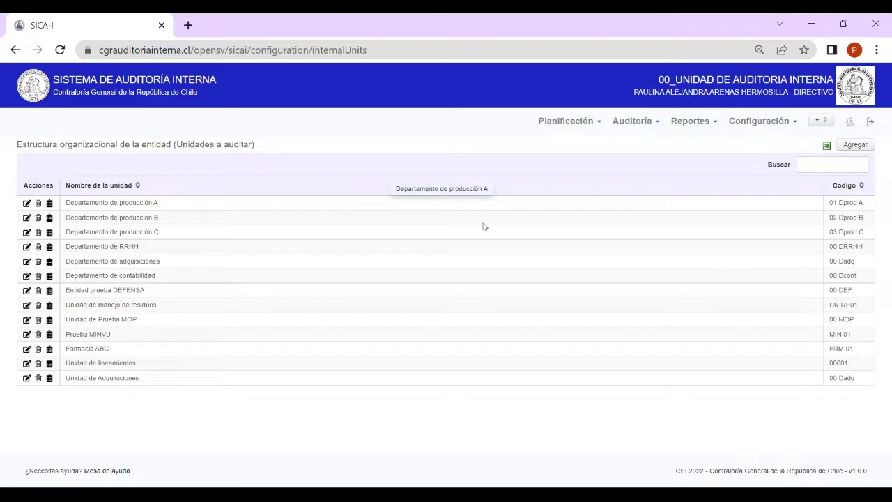
pyautogui.click(849, 146)
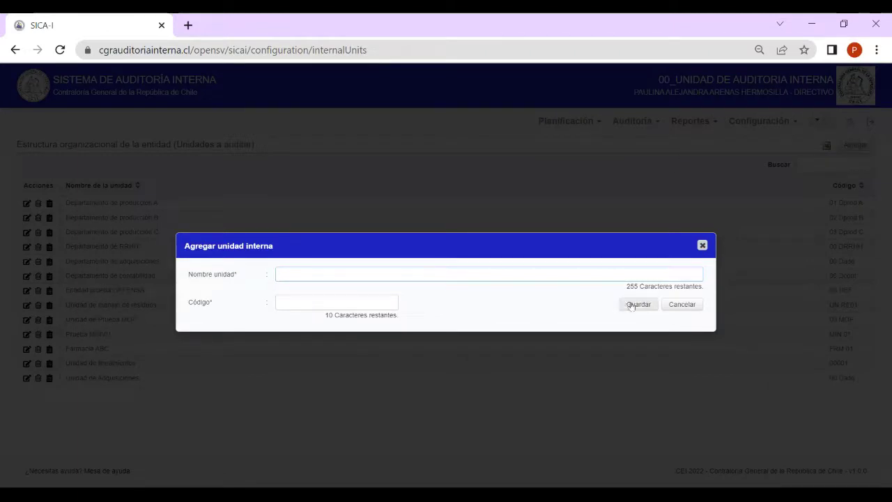
pyautogui.click(702, 247)
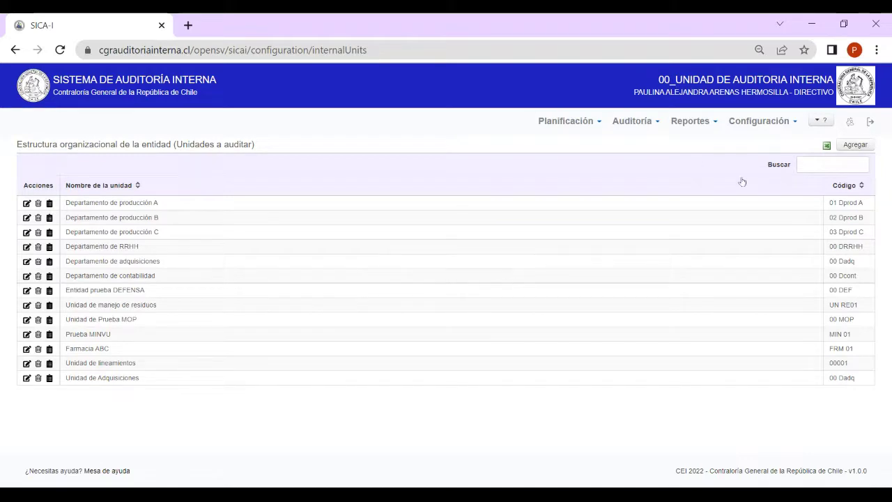
# Open the configuration page for authorizing third-party access to information
pyautogui.click(767, 123)
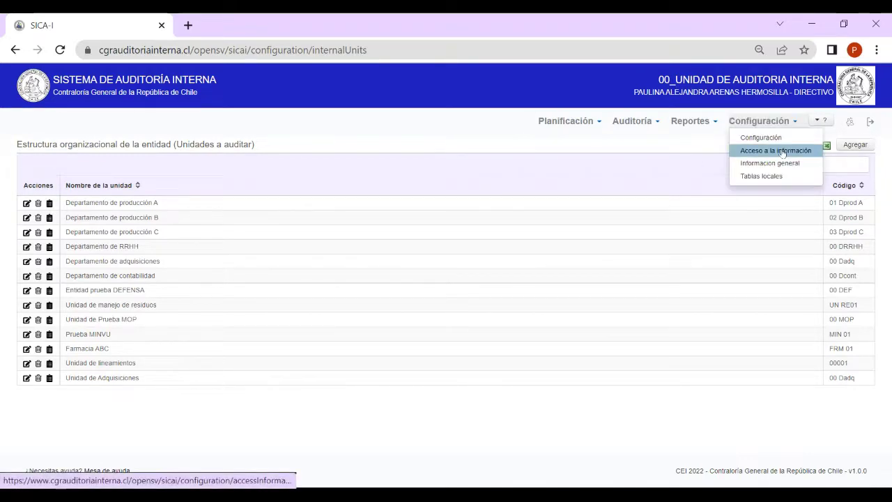
pyautogui.click(763, 154)
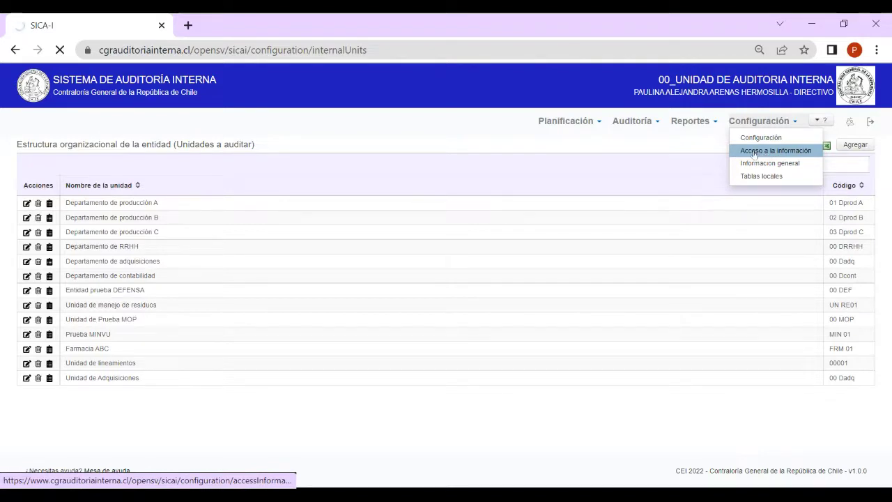
pyautogui.click(774, 147)
pyautogui.click(759, 121)
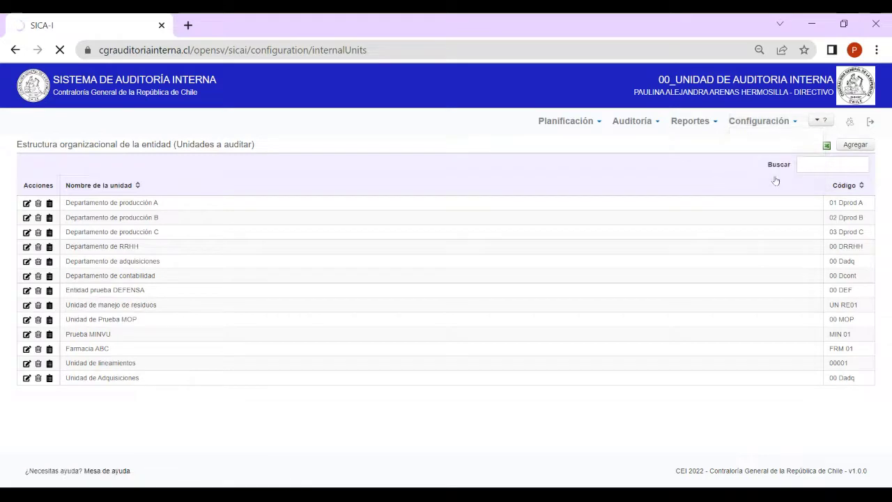
pyautogui.click(780, 121)
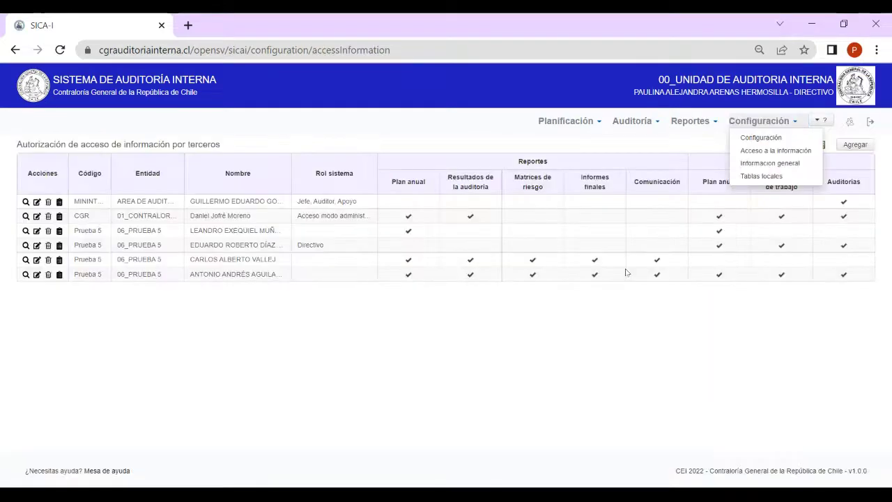
pyautogui.click(537, 364)
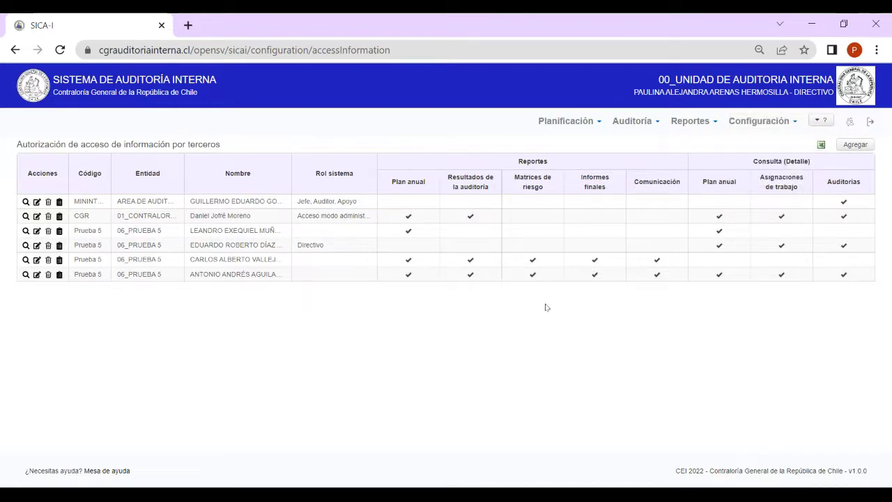
# Fill in a new access permission for 00_UNIDAD DE AUDITORIA INTERNA with Pruebas y resultados report access, and close the form without saving
pyautogui.click(856, 145)
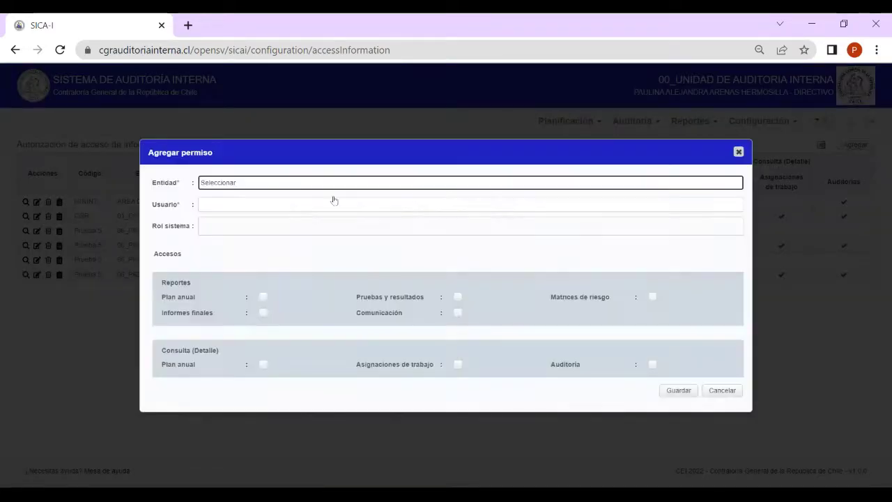
pyautogui.click(307, 182)
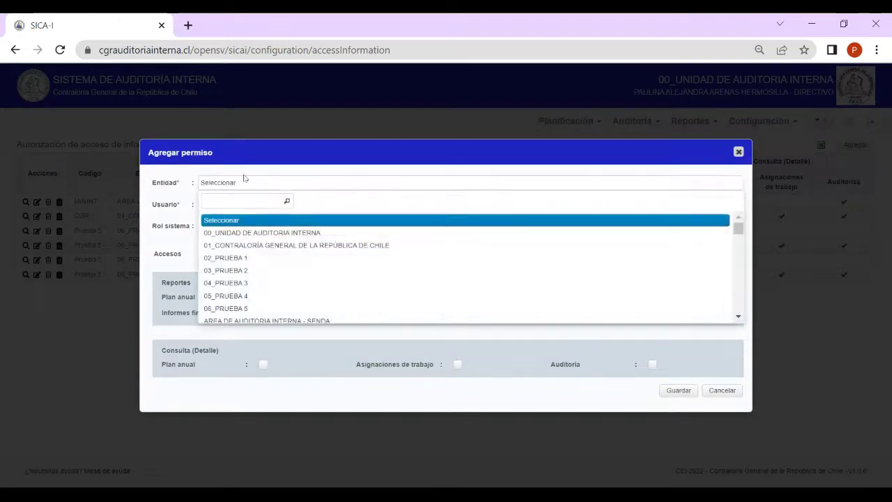
pyautogui.click(239, 234)
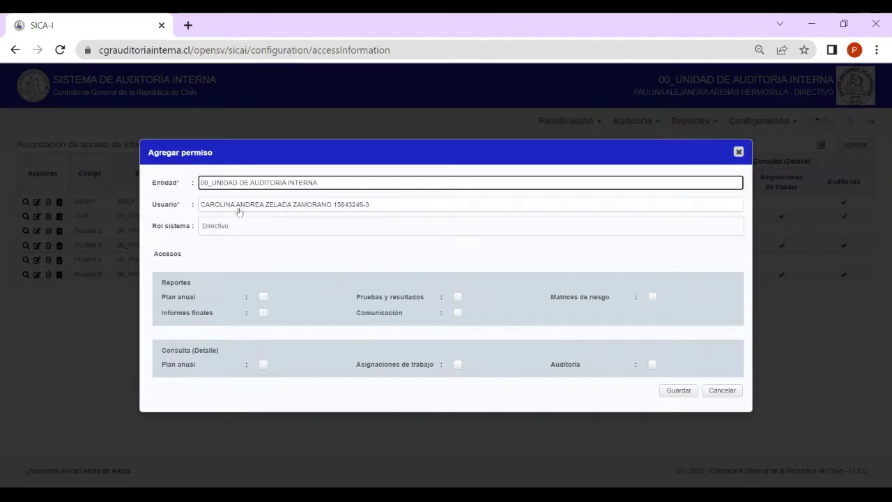
pyautogui.click(464, 295)
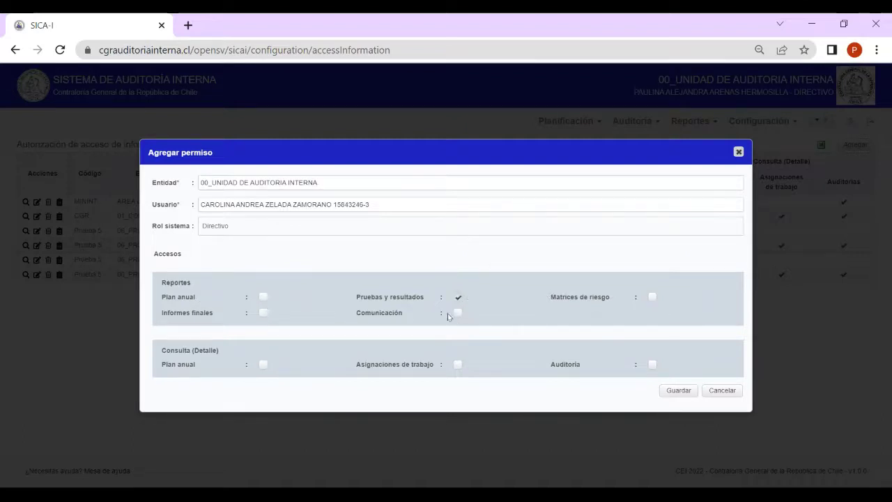
pyautogui.click(265, 313)
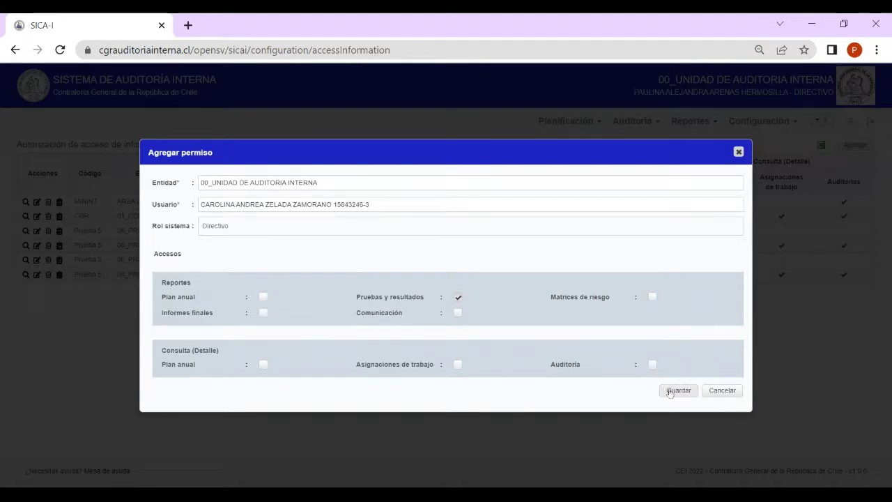
pyautogui.click(738, 153)
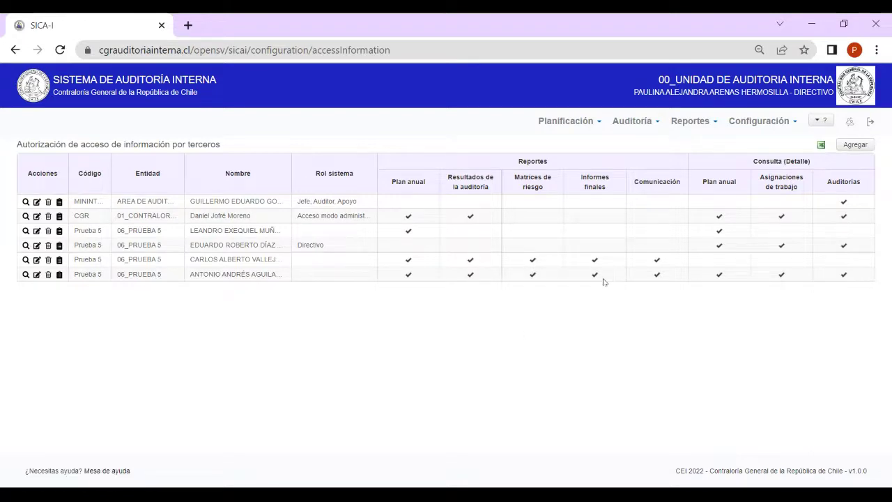
# Open the general information page, view the form for adding organization information, and close it without saving
pyautogui.click(765, 121)
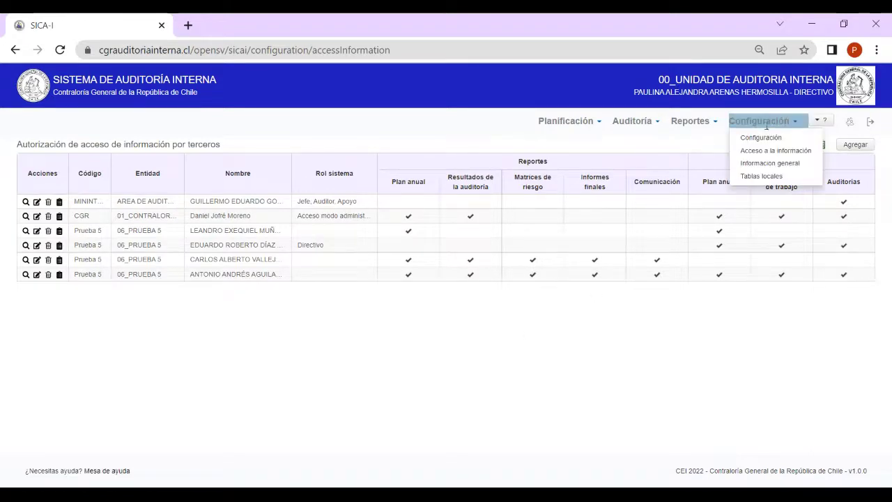
pyautogui.click(765, 165)
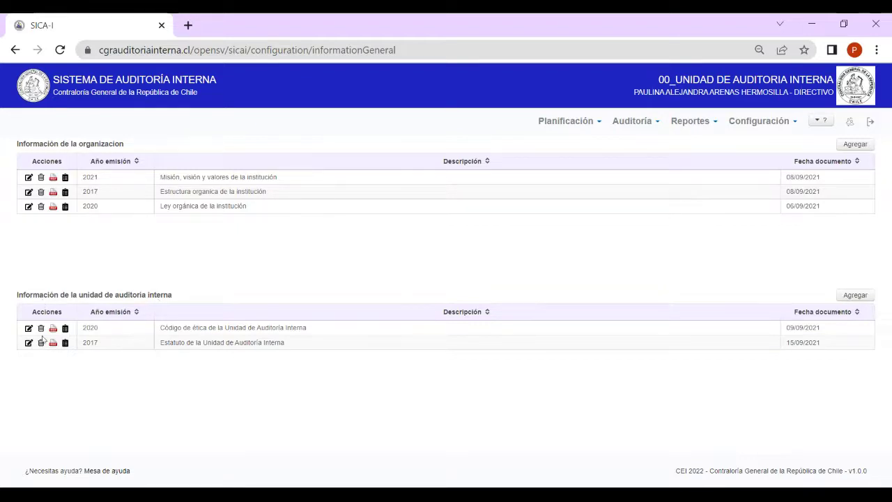
pyautogui.click(855, 144)
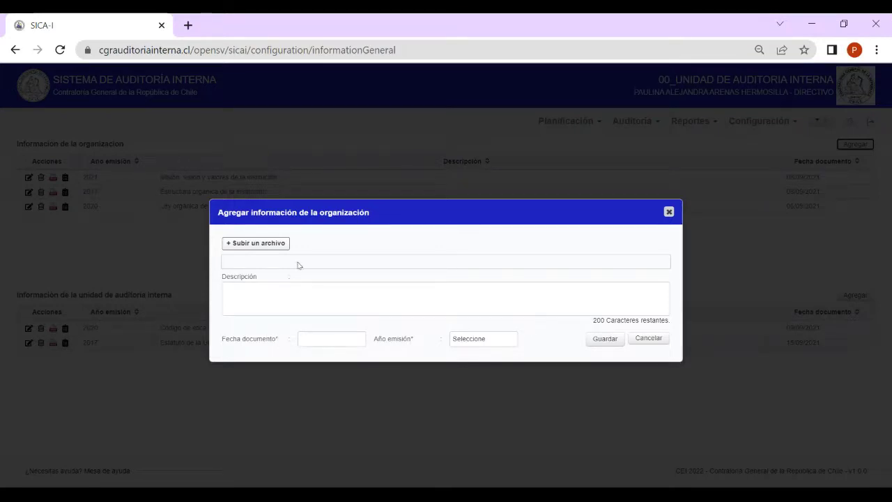
pyautogui.click(360, 299)
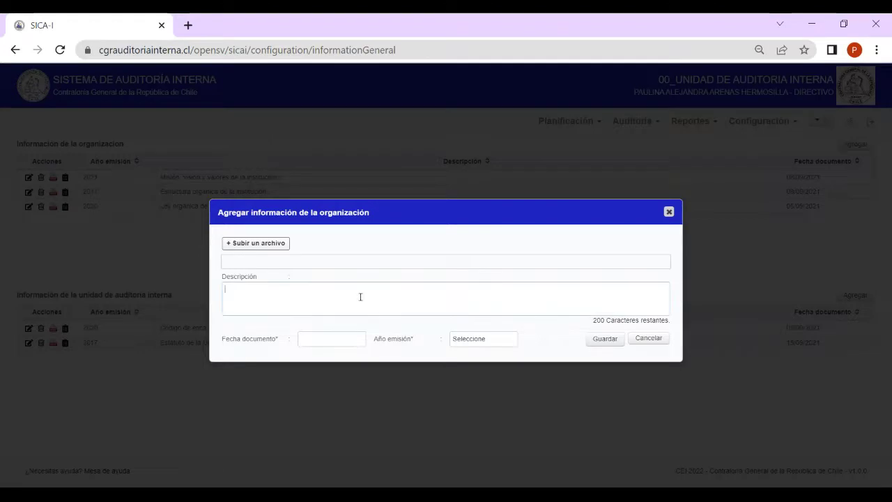
pyautogui.click(592, 341)
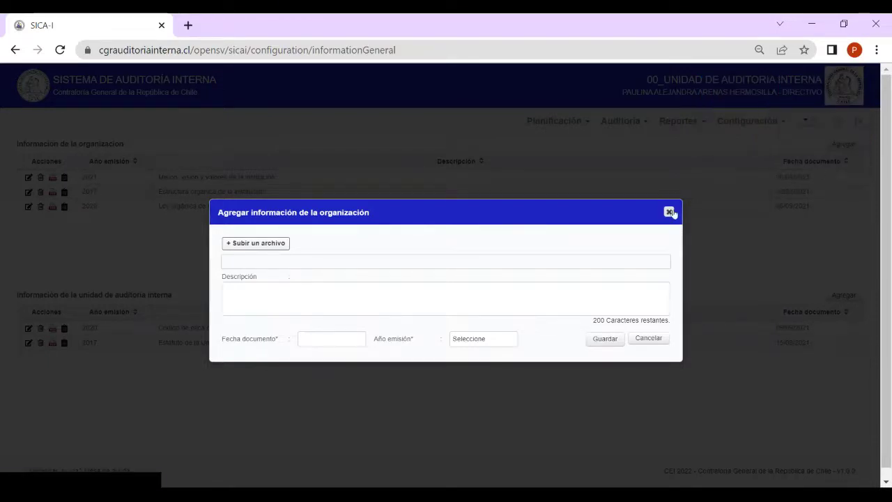
pyautogui.click(645, 337)
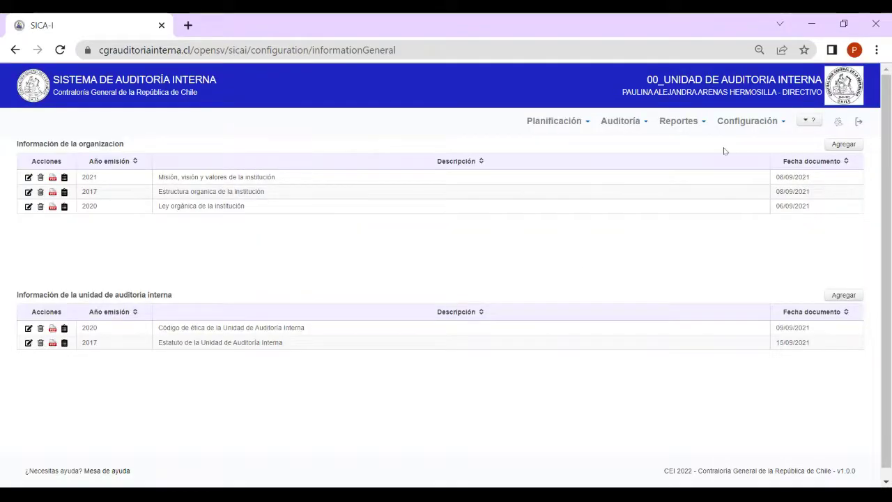
pyautogui.click(747, 120)
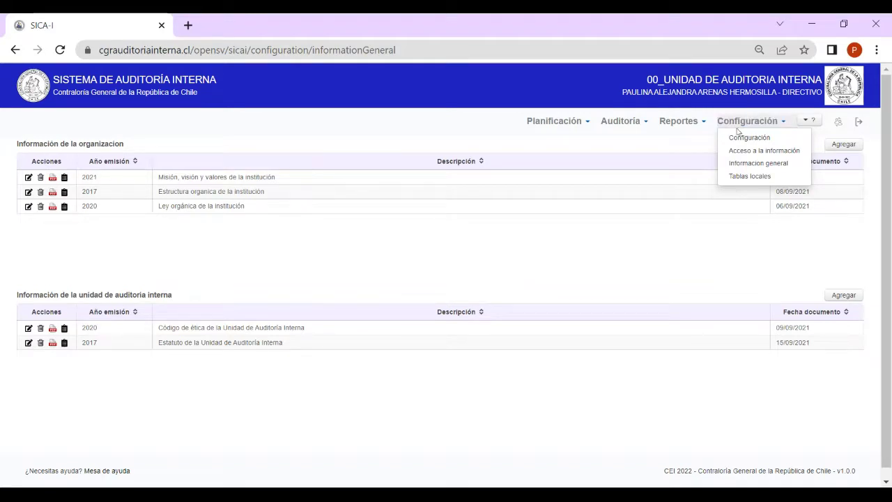
pyautogui.click(679, 121)
pyautogui.click(777, 121)
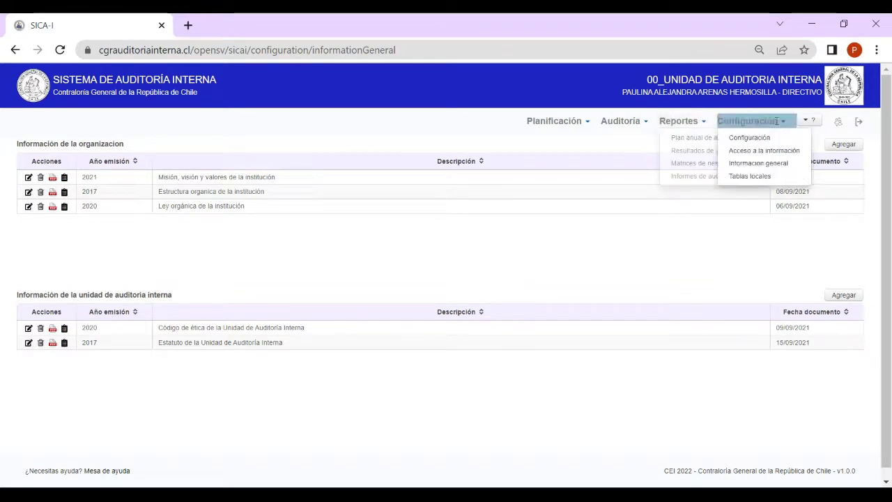
pyautogui.click(637, 218)
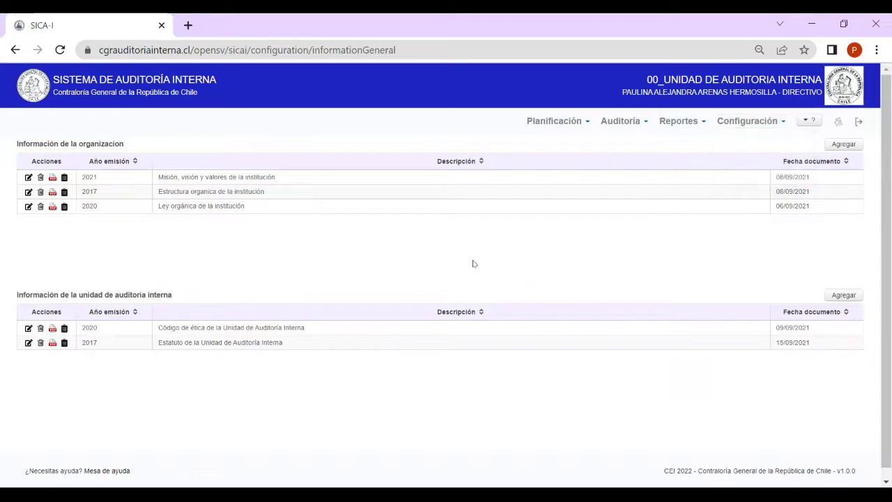
pyautogui.click(734, 123)
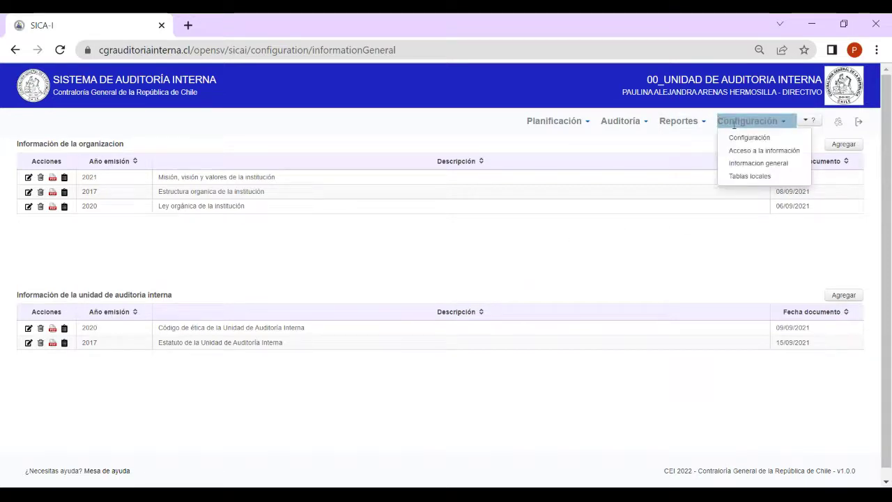
# Open the annual audit plan, examine the origin, unit code and product options in the new audit form, and close it unsaved
pyautogui.click(557, 120)
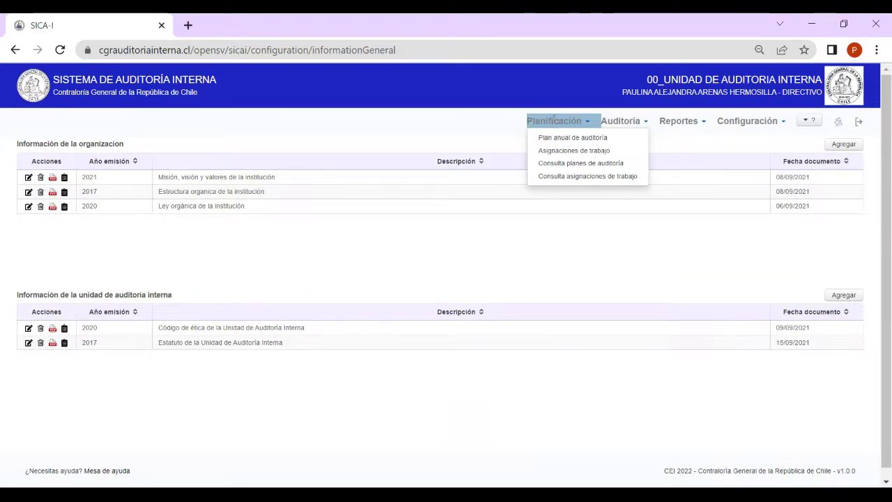
pyautogui.click(563, 141)
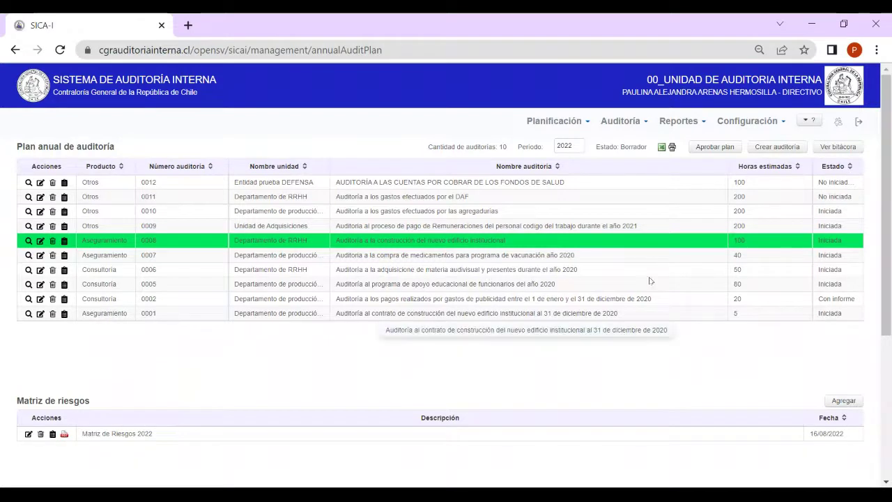
pyautogui.click(770, 150)
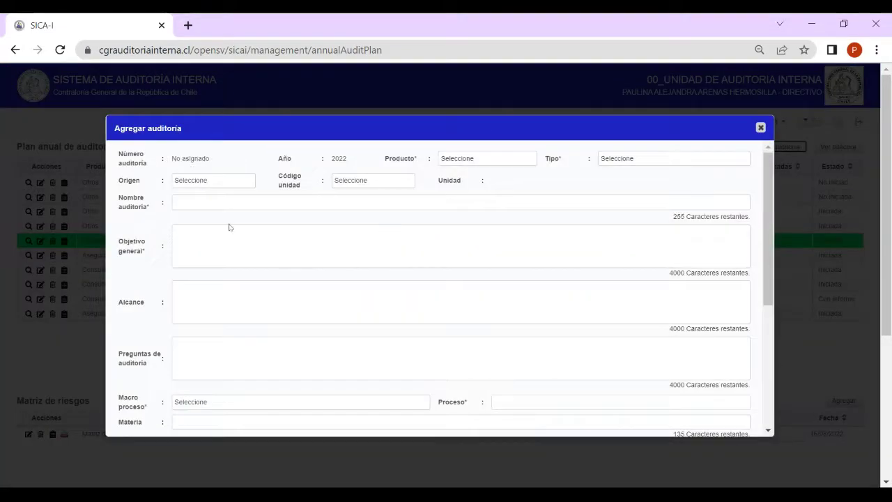
pyautogui.click(202, 182)
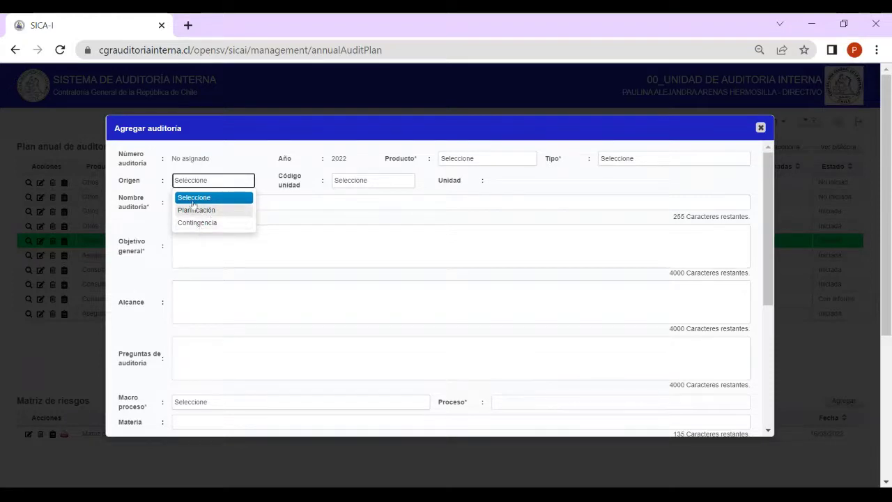
pyautogui.click(356, 180)
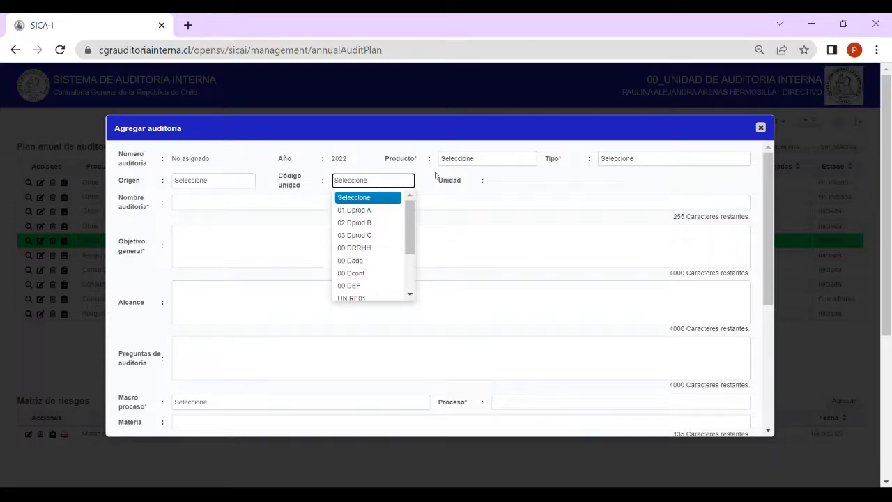
pyautogui.click(467, 160)
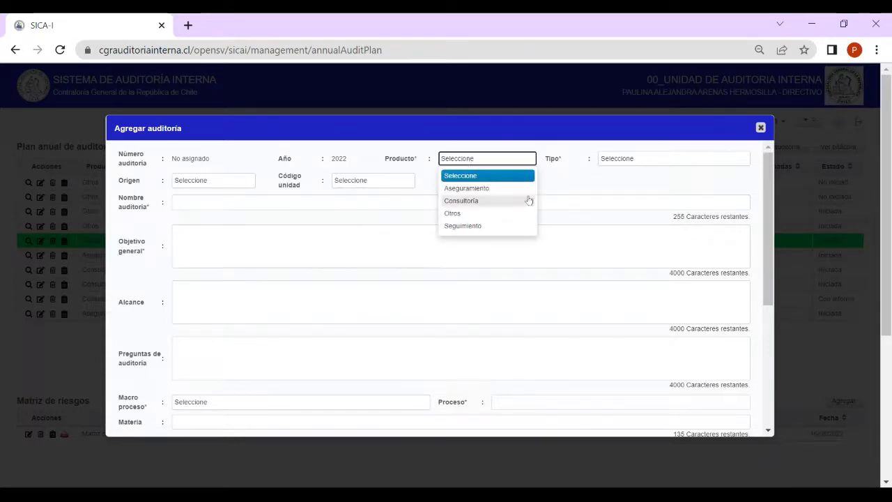
pyautogui.click(760, 129)
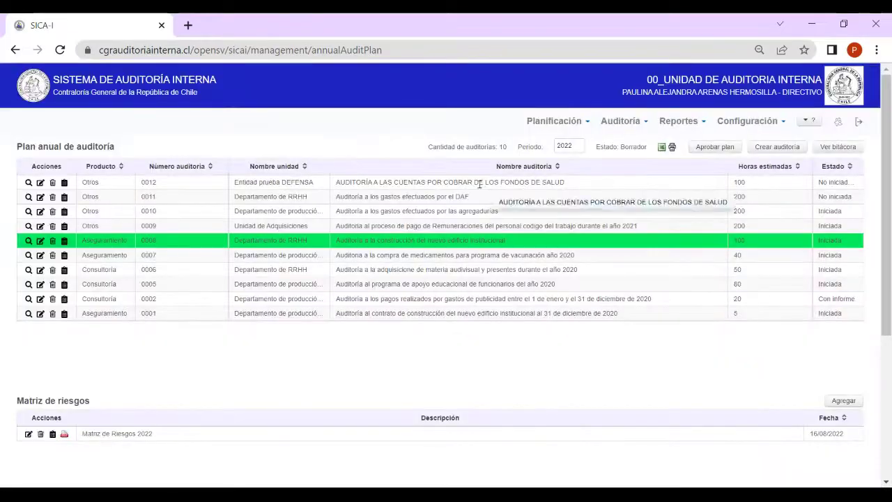
# Open audit 0012 for editing and review its product and type options, audit name and audit questions
pyautogui.click(40, 183)
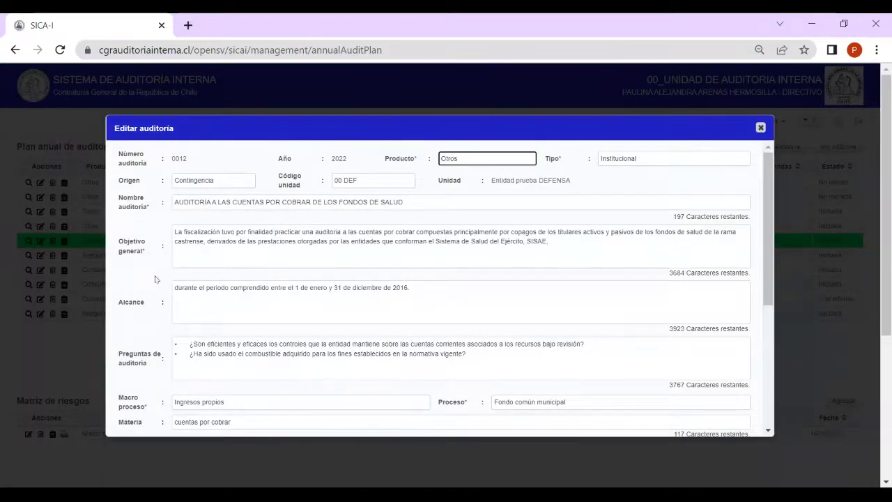
pyautogui.click(478, 161)
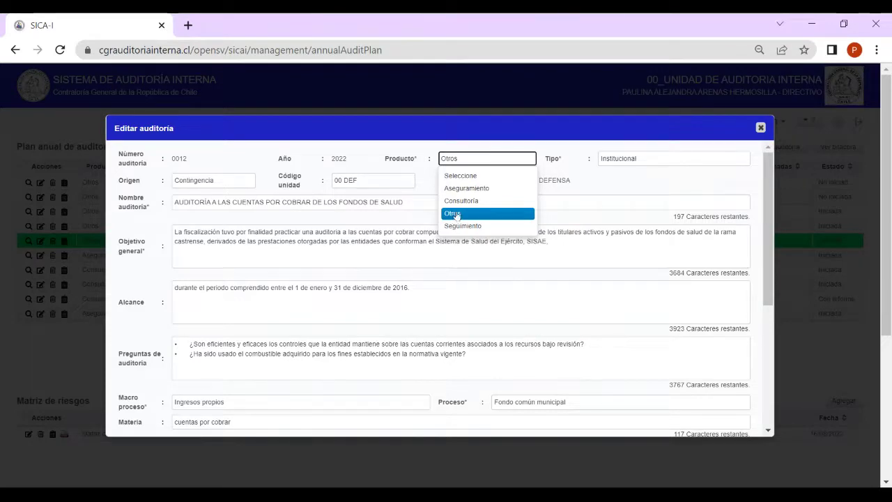
pyautogui.click(611, 165)
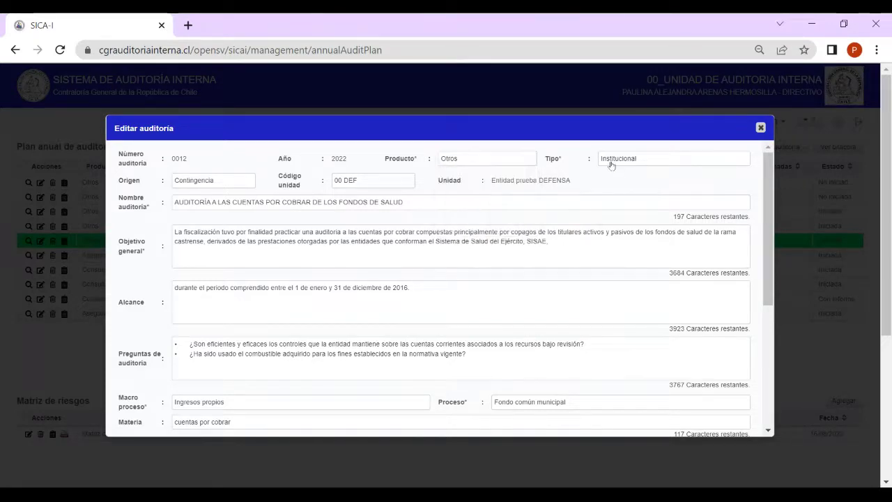
pyautogui.click(611, 166)
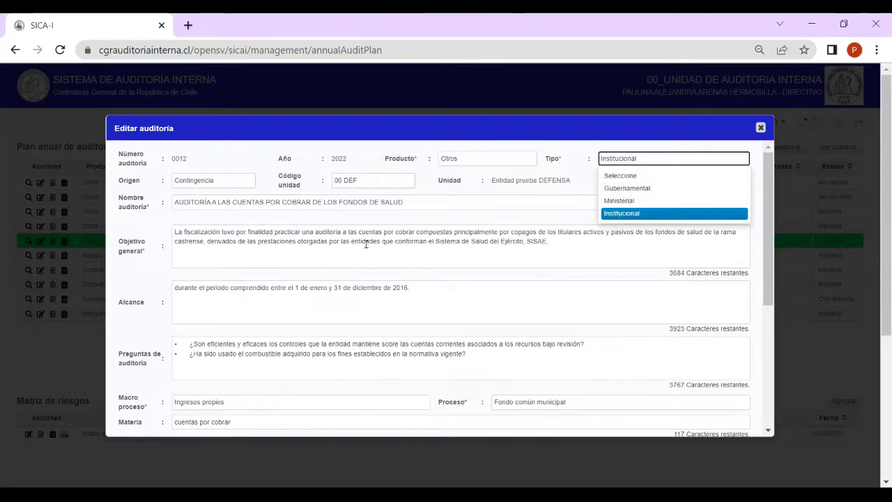
pyautogui.click(284, 203)
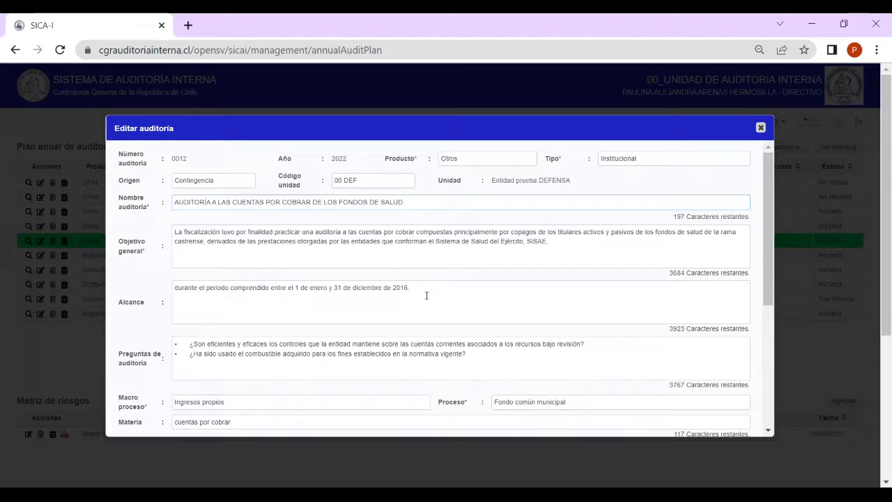
pyautogui.click(279, 344)
# Examine the Macro proceso options of audit 0012, choose Aporte fiscal, and set Proceso to Administración del aporte fiscal
pyautogui.scroll(-1, 489, 298)
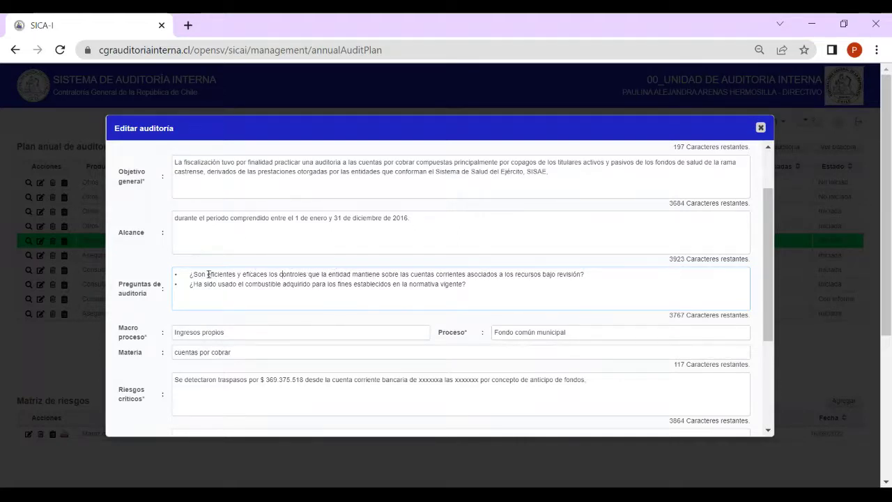
pyautogui.scroll(-1, 314, 281)
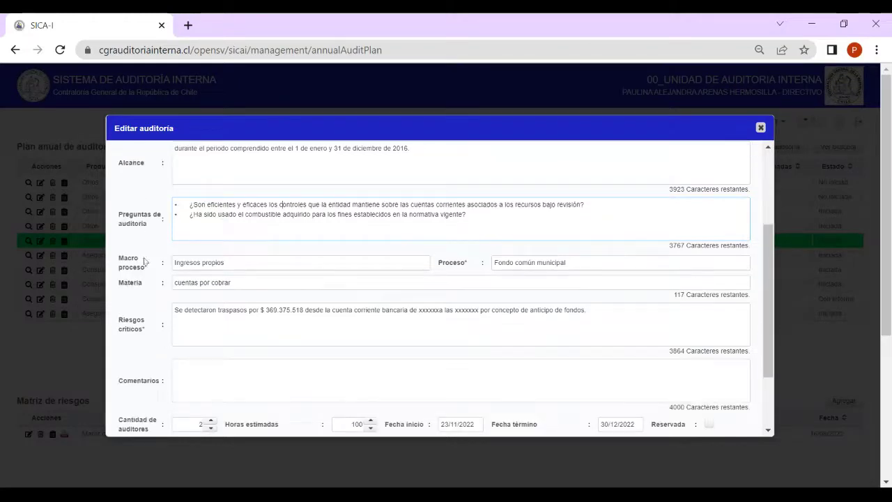
pyautogui.click(226, 264)
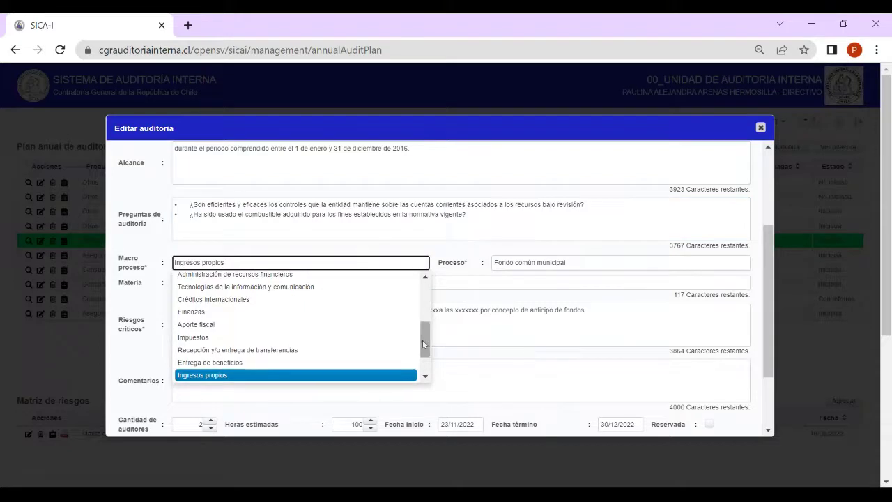
pyautogui.moveTo(422, 331); pyautogui.dragTo(422, 294)
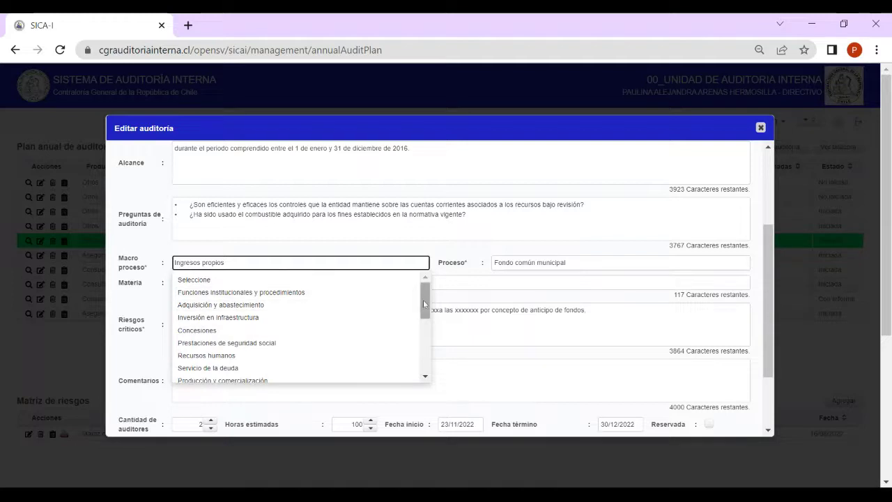
pyautogui.moveTo(424, 299); pyautogui.dragTo(424, 316)
pyautogui.moveTo(424, 317); pyautogui.dragTo(419, 357)
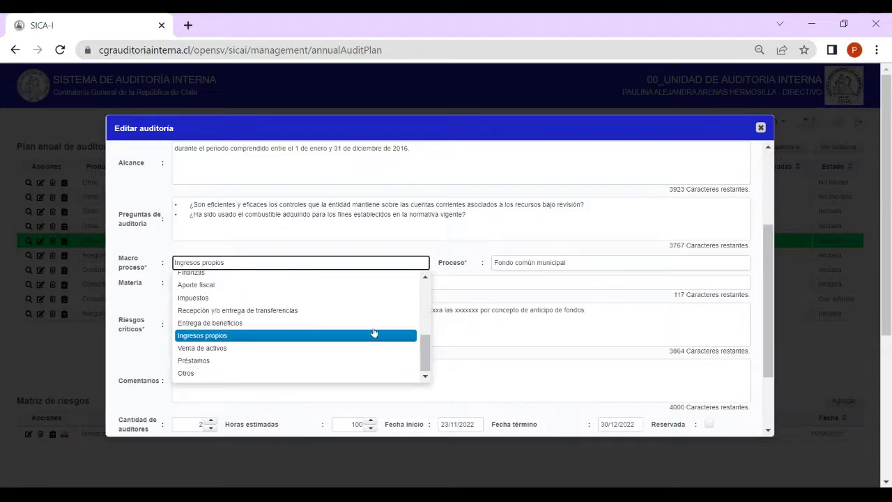
pyautogui.click(203, 286)
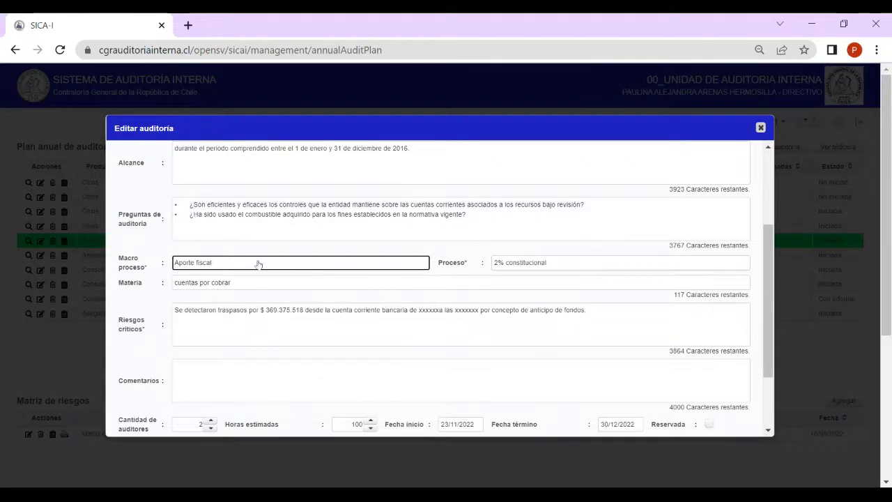
pyautogui.click(531, 264)
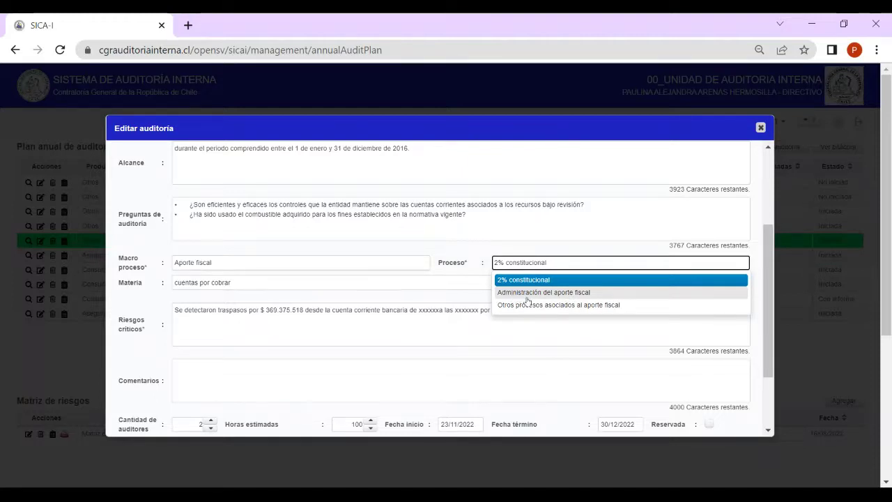
pyautogui.click(523, 293)
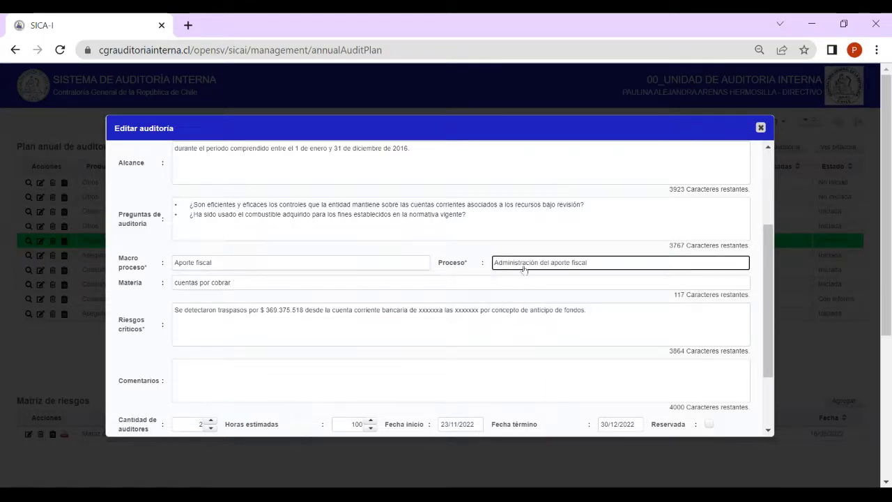
# Change the Macro proceso of audit 0012 to Otros
pyautogui.click(342, 266)
pyautogui.scroll(-3, 344, 321)
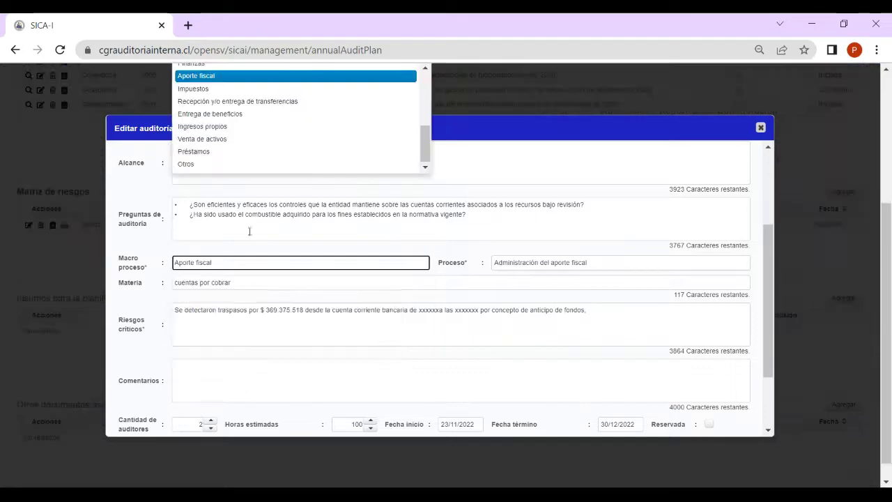
pyautogui.click(209, 168)
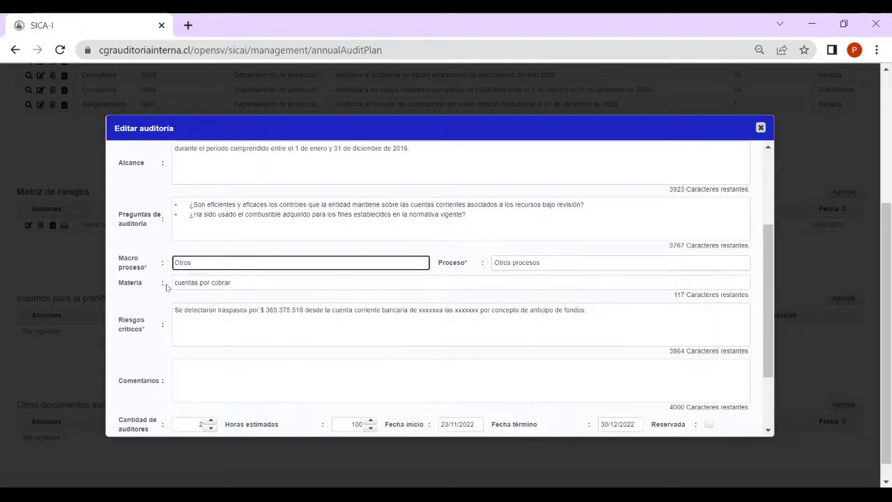
# Review the critical risks, comments, number of auditors, and start and end date calendars of audit 0012
pyautogui.click(216, 328)
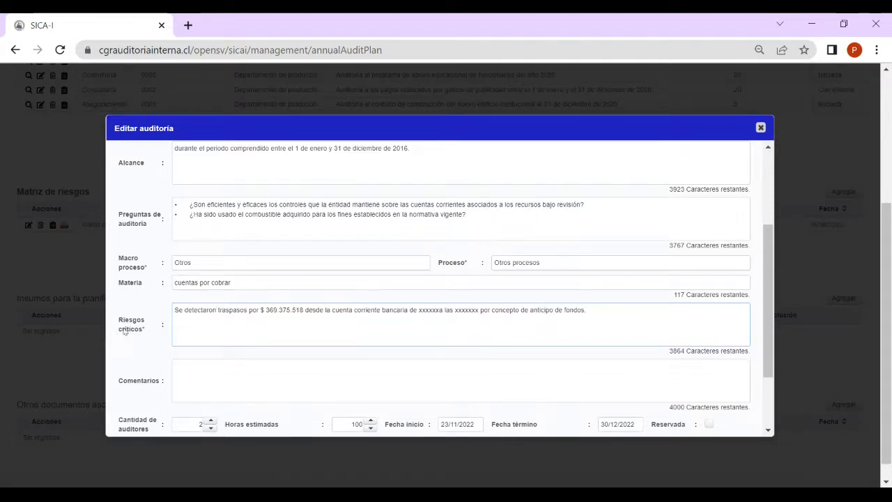
pyautogui.scroll(-1, 261, 319)
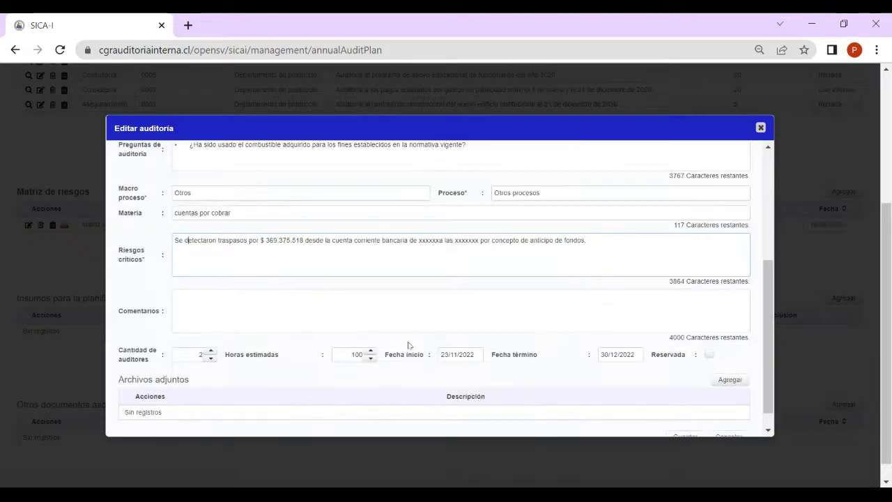
pyautogui.click(237, 317)
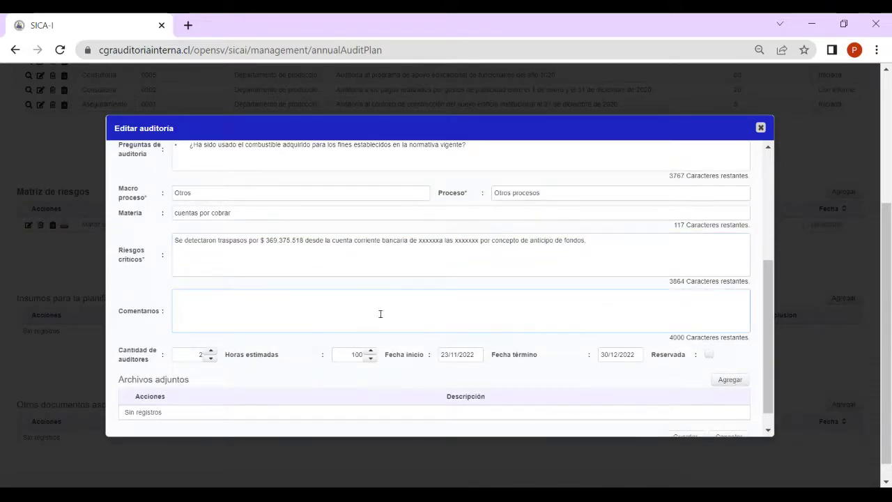
pyautogui.click(210, 351)
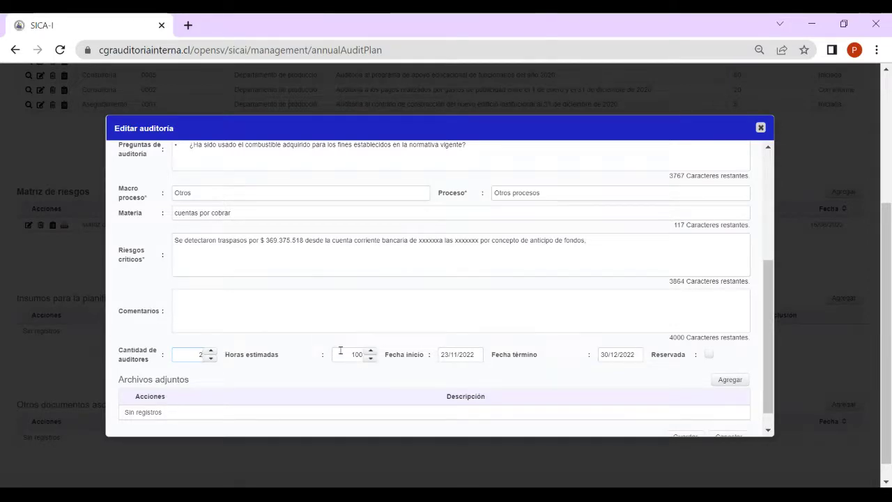
pyautogui.click(464, 355)
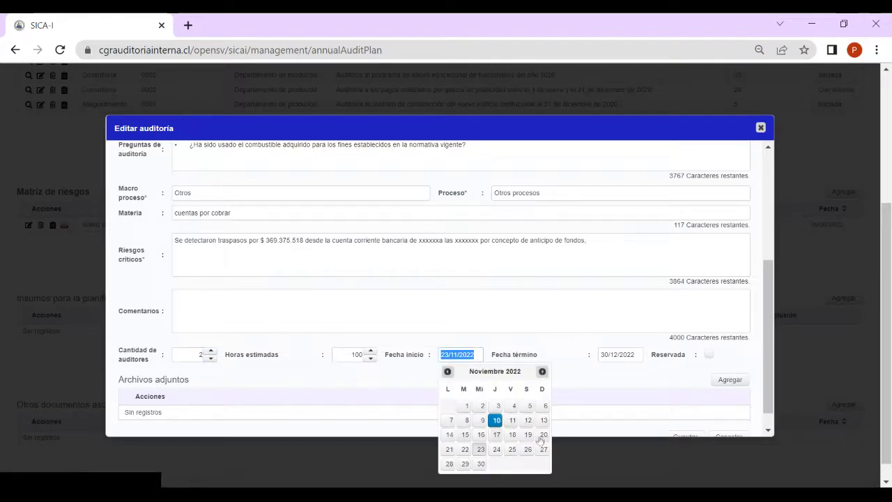
pyautogui.click(616, 356)
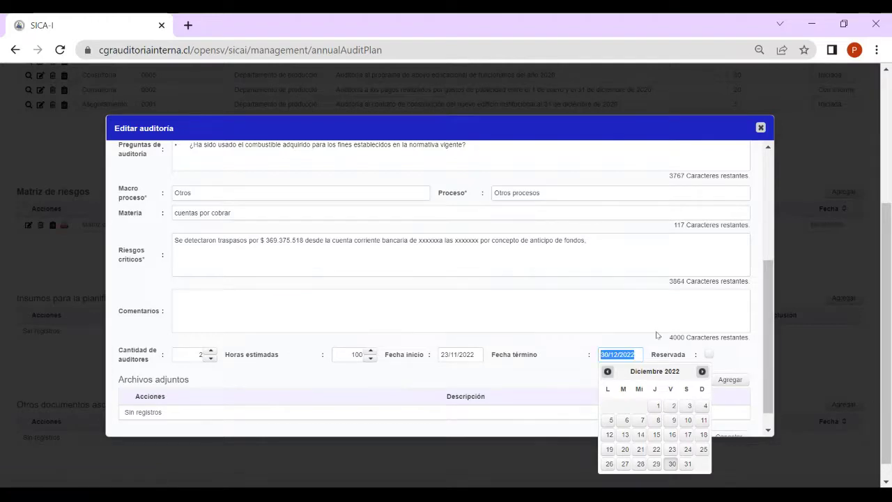
pyautogui.click(565, 318)
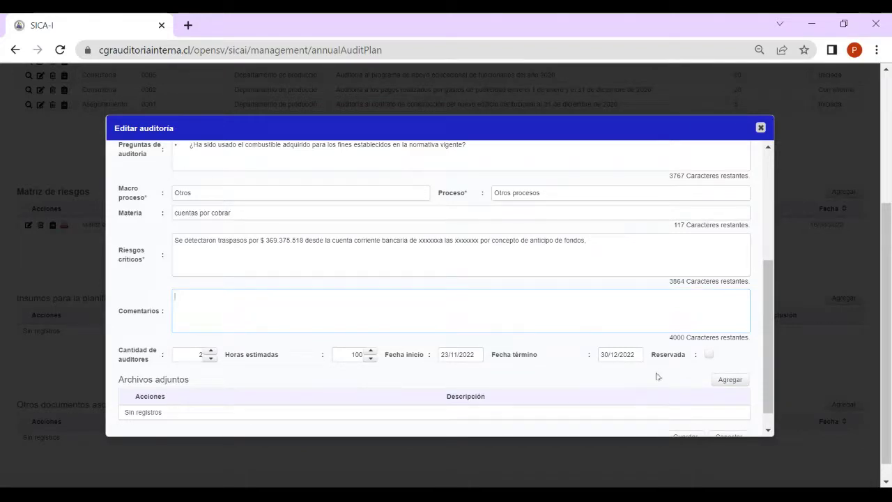
# Look over the complete edit form of audit 0012 and close it without saving
pyautogui.scroll(-1, 672, 361)
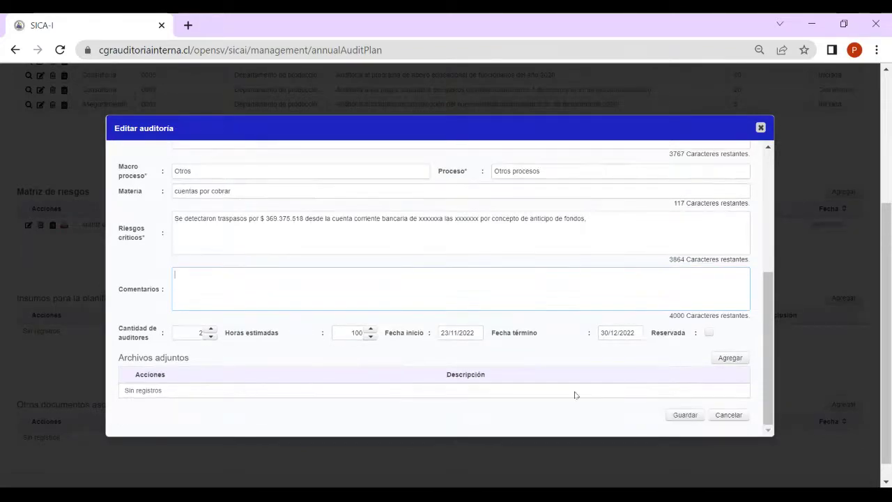
pyautogui.scroll(4, 451, 299)
pyautogui.scroll(2, 451, 299)
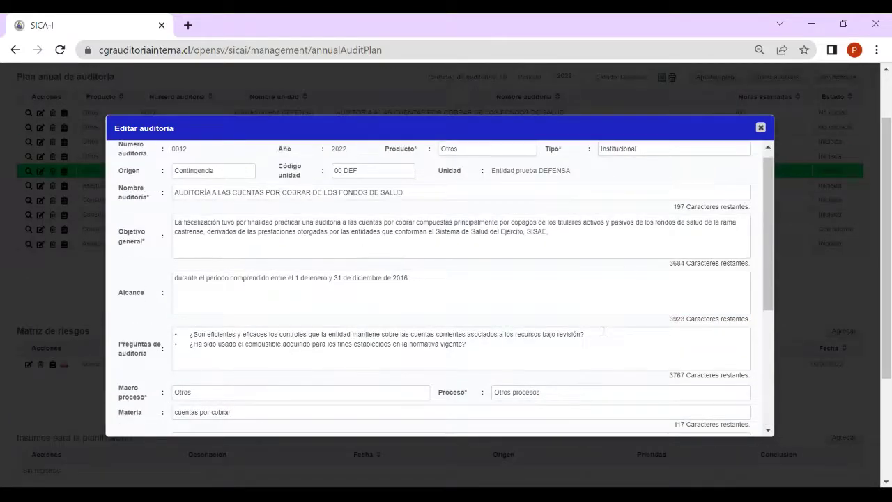
pyautogui.scroll(-4, 602, 330)
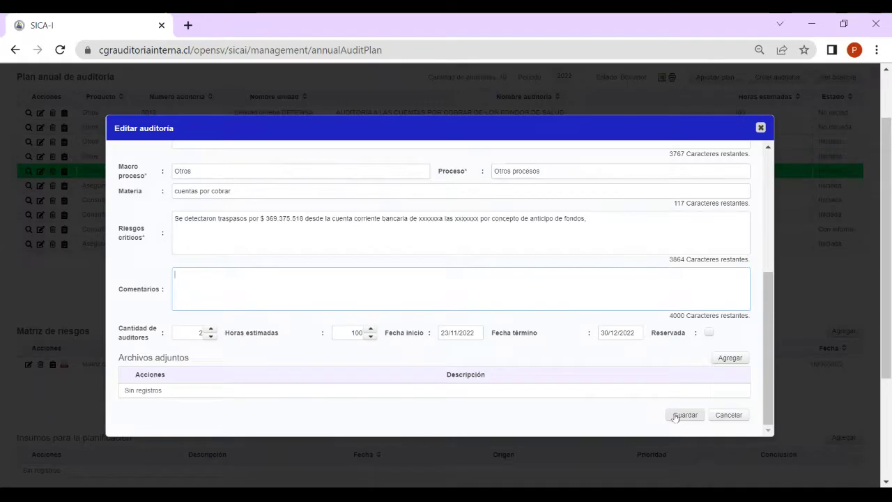
pyautogui.click(731, 415)
# Examine the period years available for the annual audit plan
pyautogui.scroll(1, 575, 290)
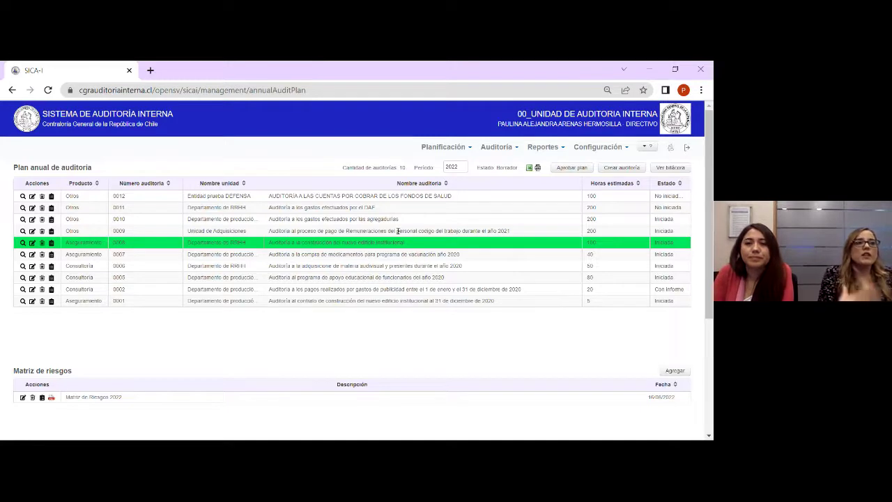
pyautogui.click(459, 169)
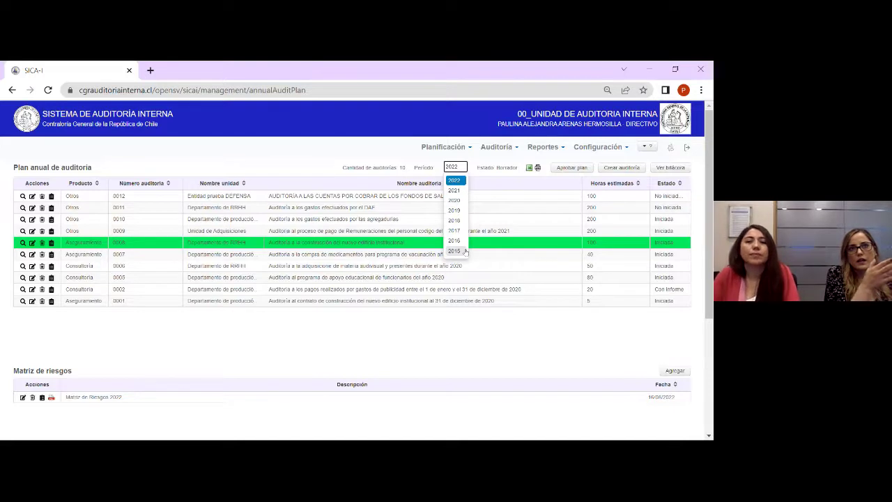
pyautogui.click(426, 331)
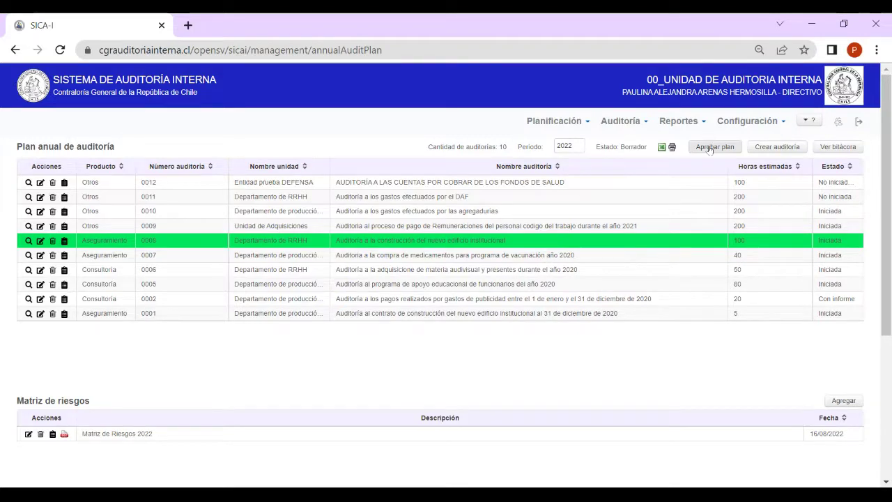
pyautogui.click(554, 121)
pyautogui.click(614, 121)
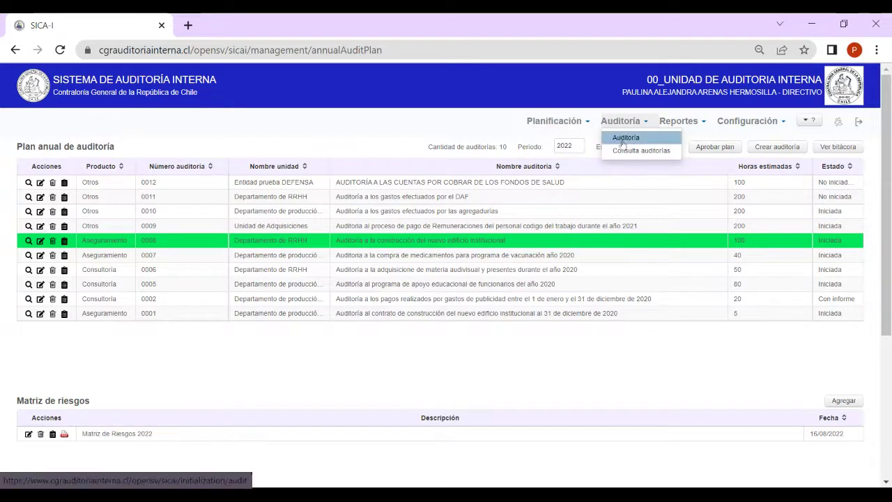
pyautogui.click(561, 121)
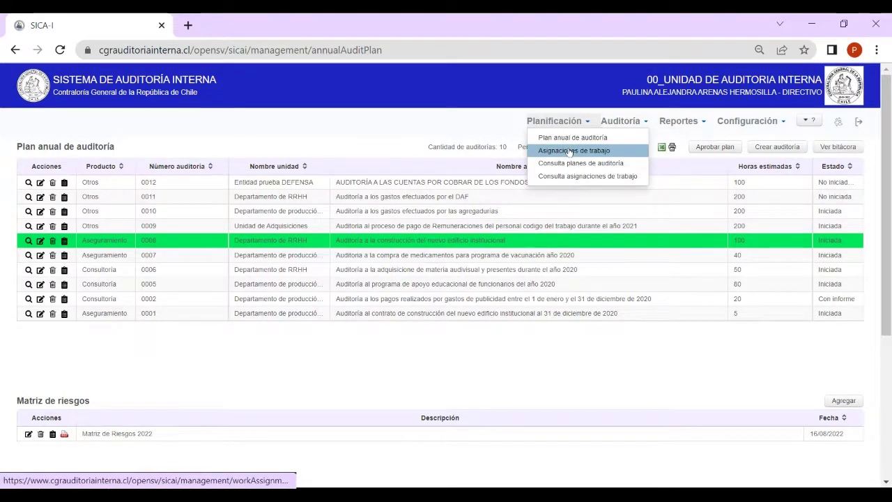
pyautogui.click(568, 242)
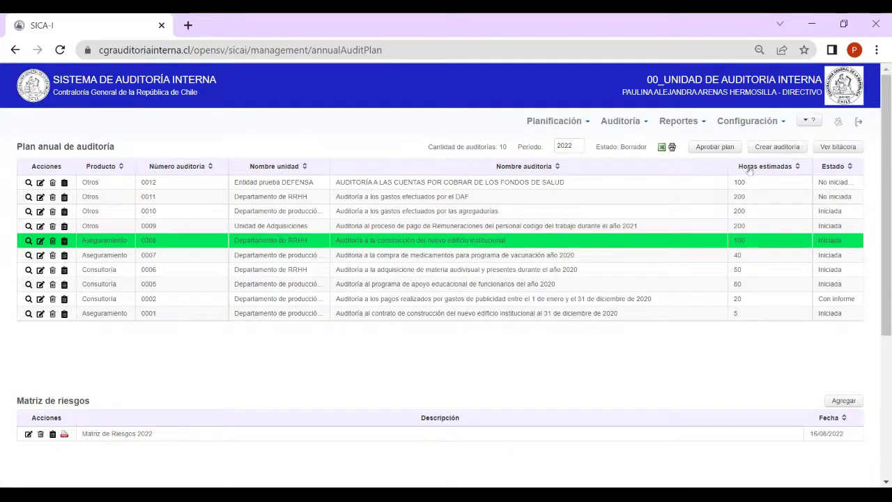
# Approve the 2022 annual audit plan and unlock it back to draft status
pyautogui.click(707, 148)
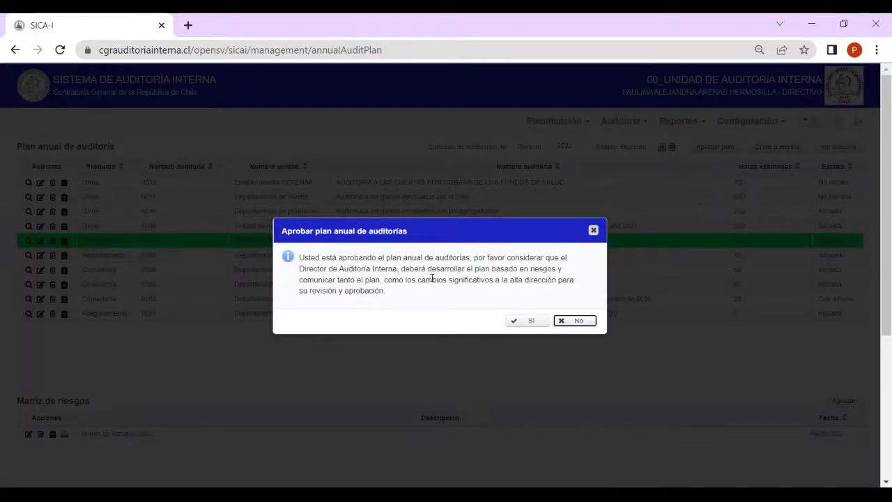
pyautogui.click(512, 321)
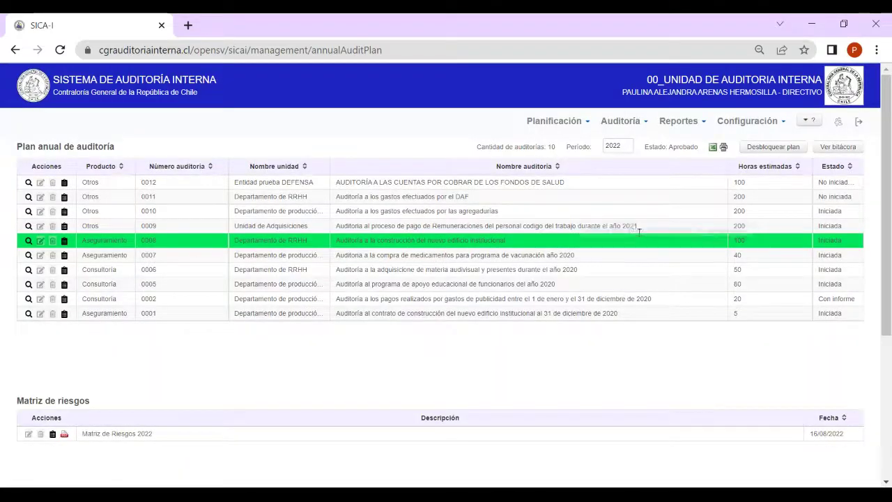
pyautogui.click(753, 148)
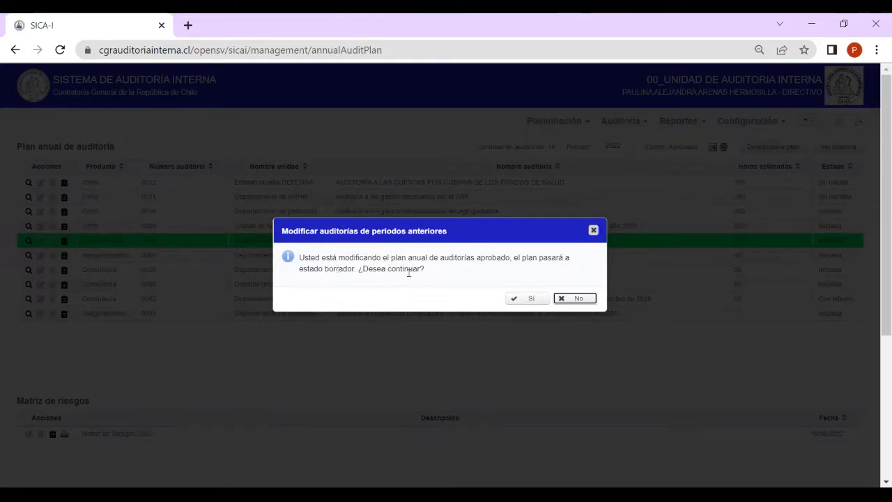
pyautogui.click(531, 297)
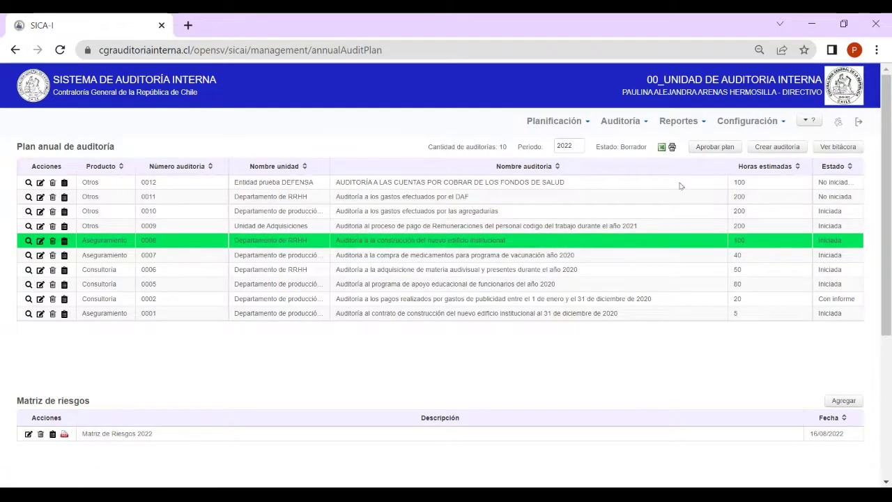
# Approve the 2022 annual audit plan, confirming the approval
pyautogui.click(705, 151)
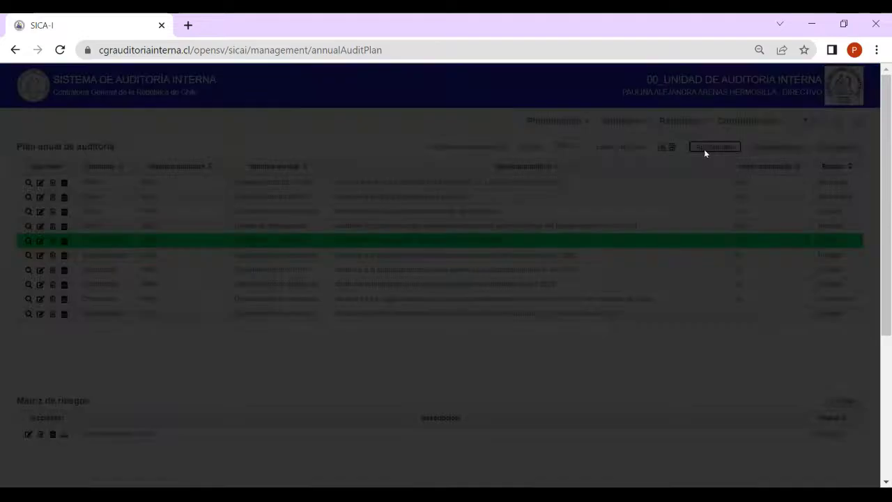
pyautogui.click(530, 320)
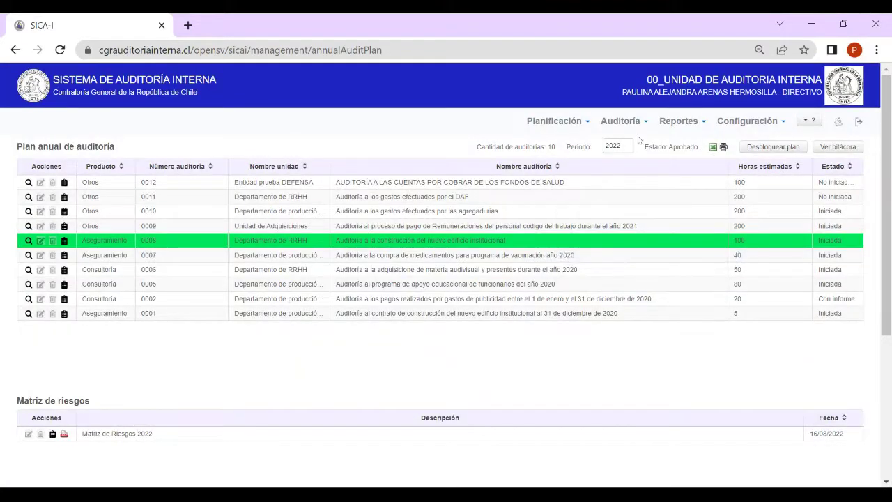
# Start a new work assignment for the 2022 audit 0011, "Auditoría a los gastos efectuados por el DAF"
pyautogui.click(557, 121)
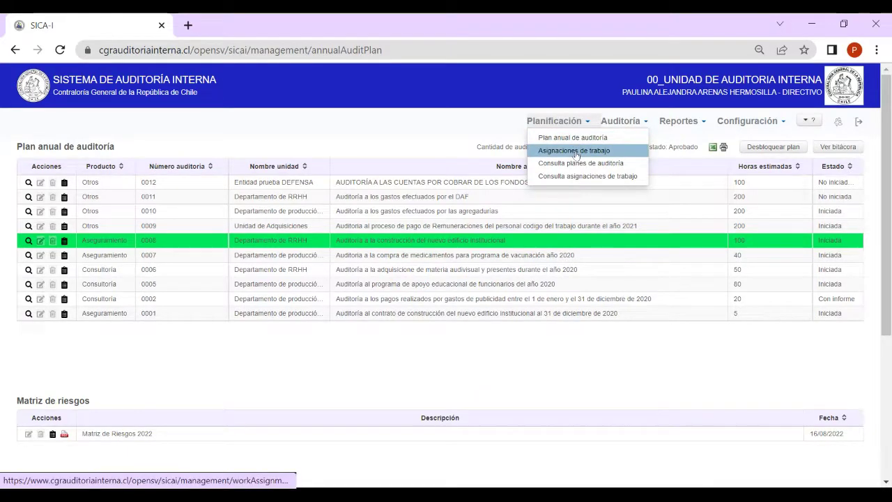
pyautogui.click(576, 152)
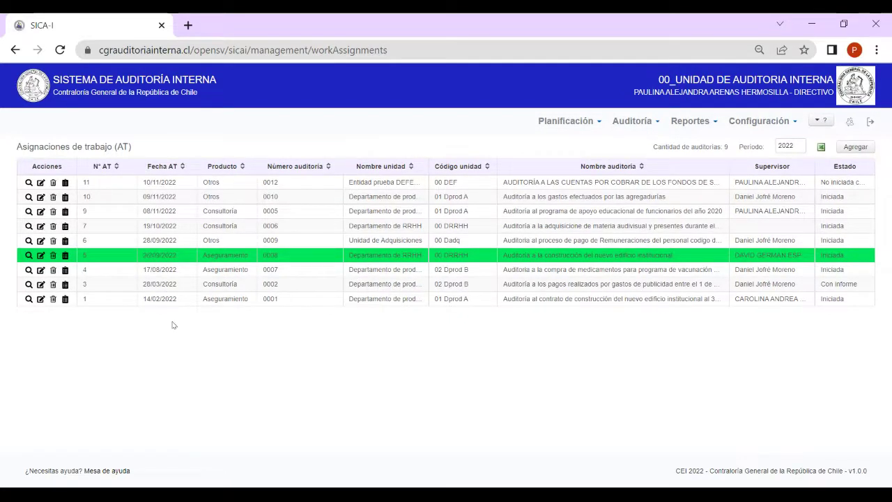
pyautogui.click(854, 147)
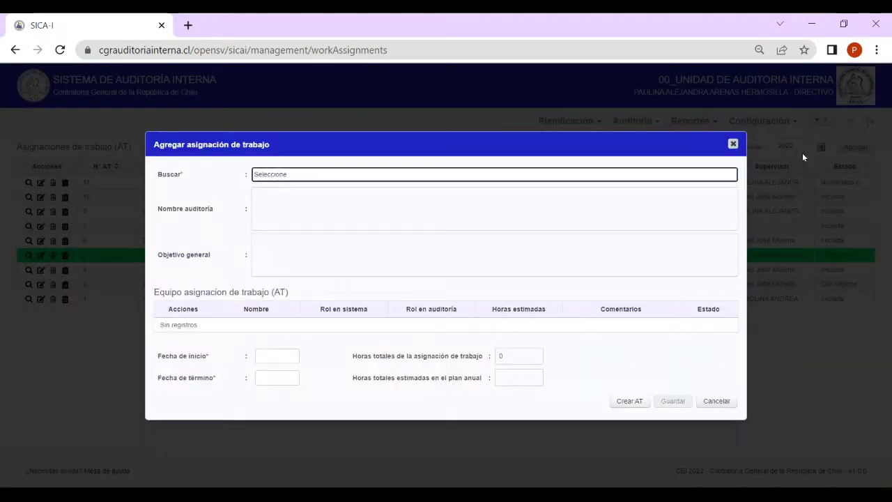
pyautogui.click(278, 178)
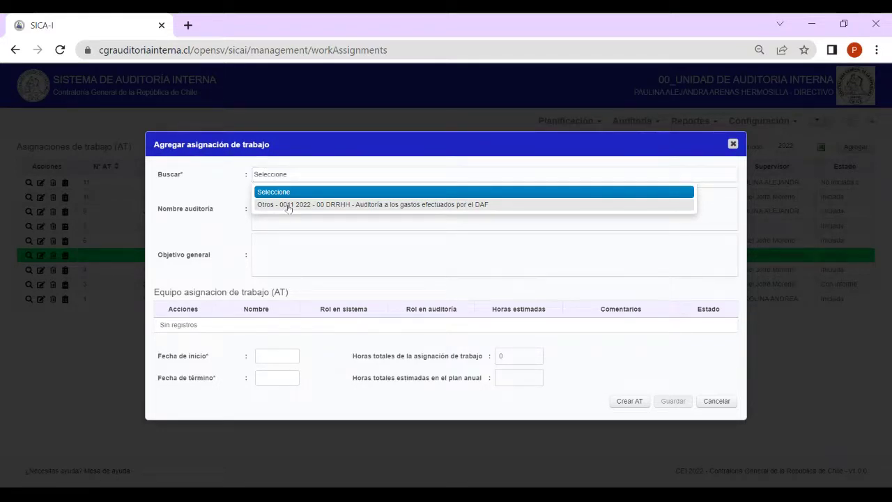
pyautogui.click(287, 205)
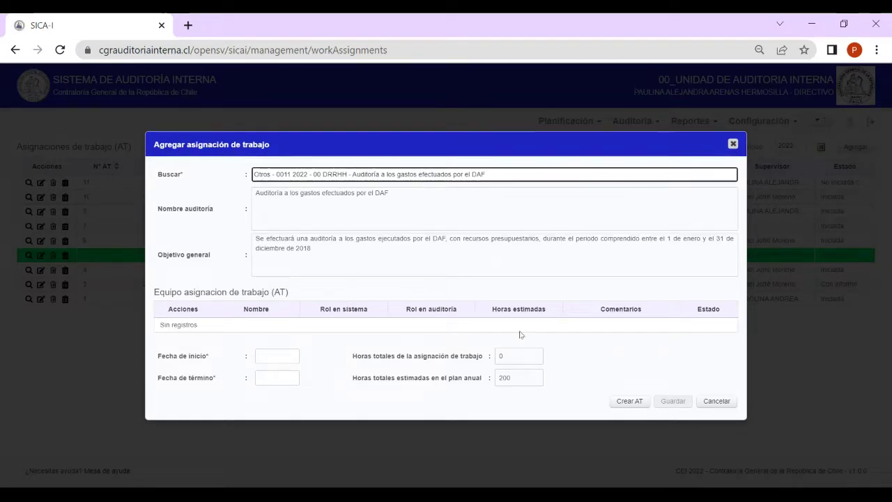
# Set the work assignment's start date to 17/11/2022 and end date to 30/11/2022, and create the assignment
pyautogui.click(278, 357)
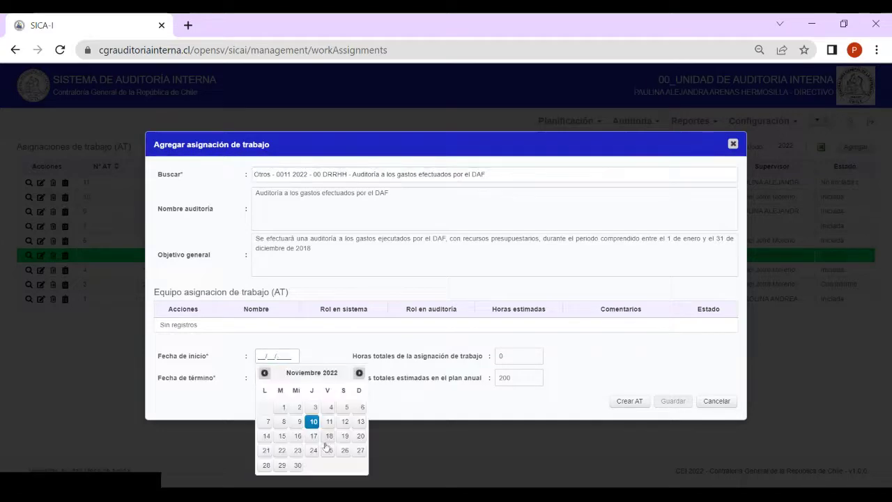
pyautogui.click(314, 436)
pyautogui.click(273, 383)
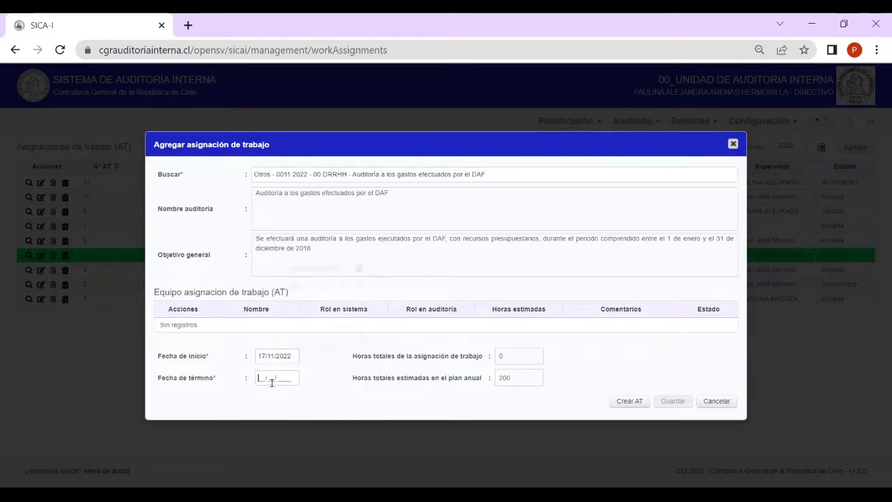
pyautogui.click(298, 361)
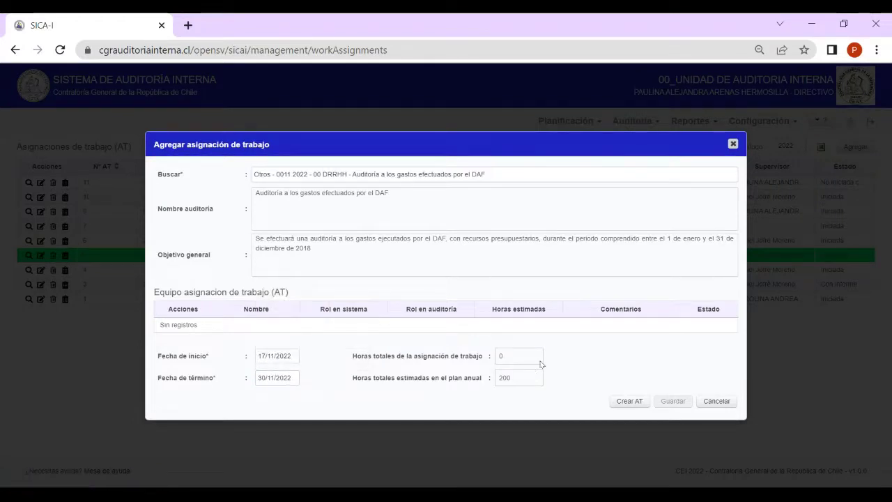
pyautogui.click(628, 402)
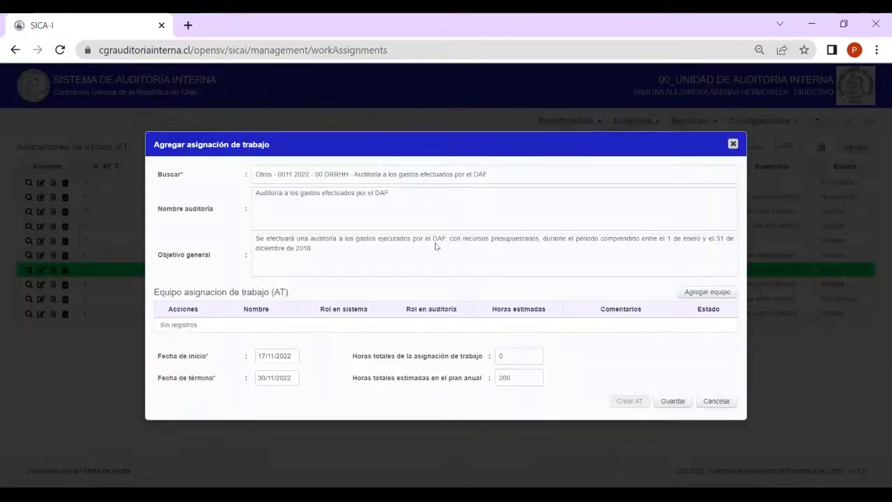
# Add a team member to the work assignment as Supervisor with 300 assigned hours, keeping the form ready for another member
pyautogui.click(694, 297)
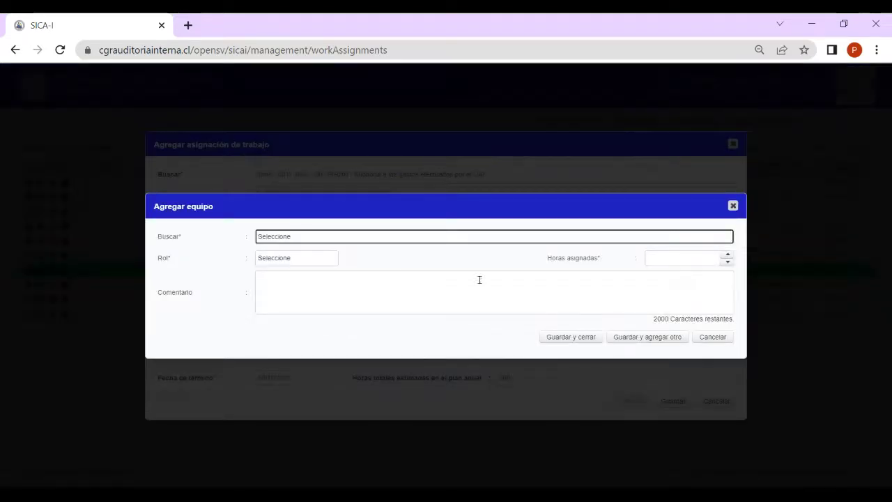
pyautogui.click(335, 238)
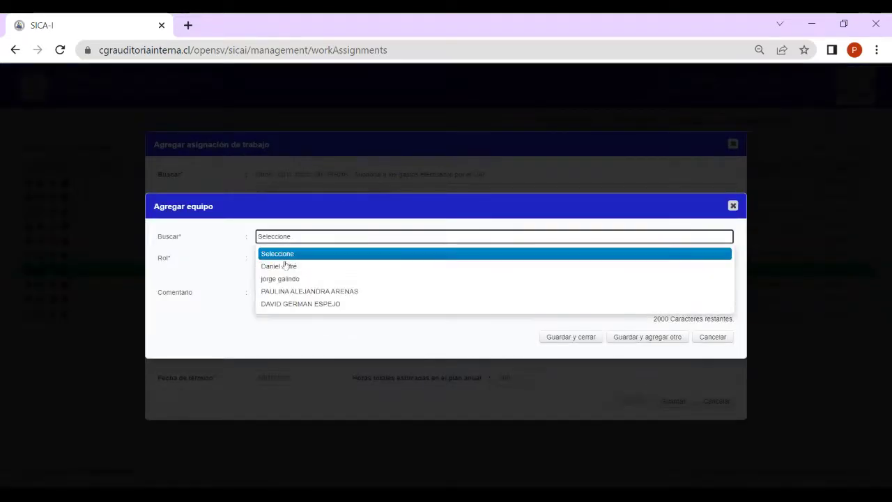
pyautogui.click(279, 305)
pyautogui.click(274, 258)
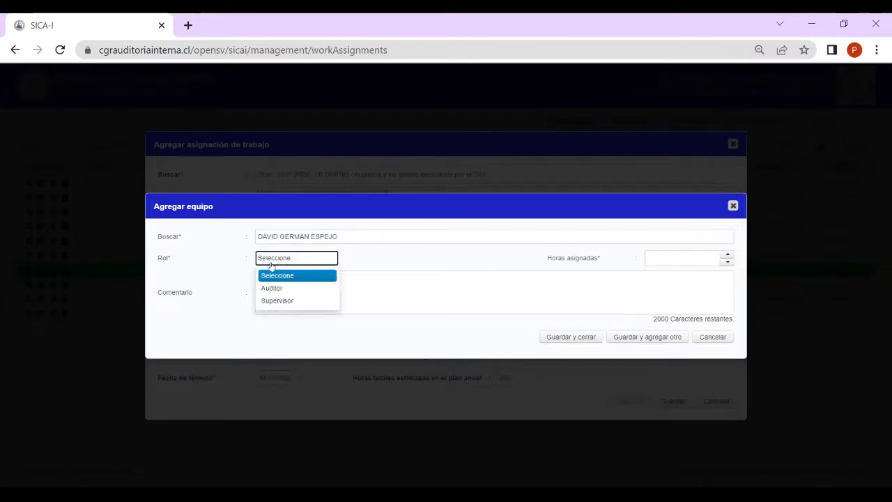
pyautogui.click(276, 302)
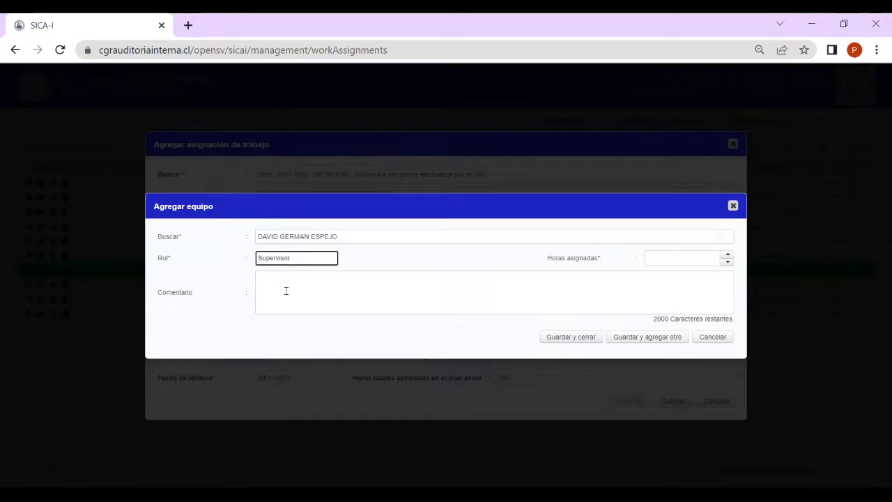
pyautogui.click(297, 296)
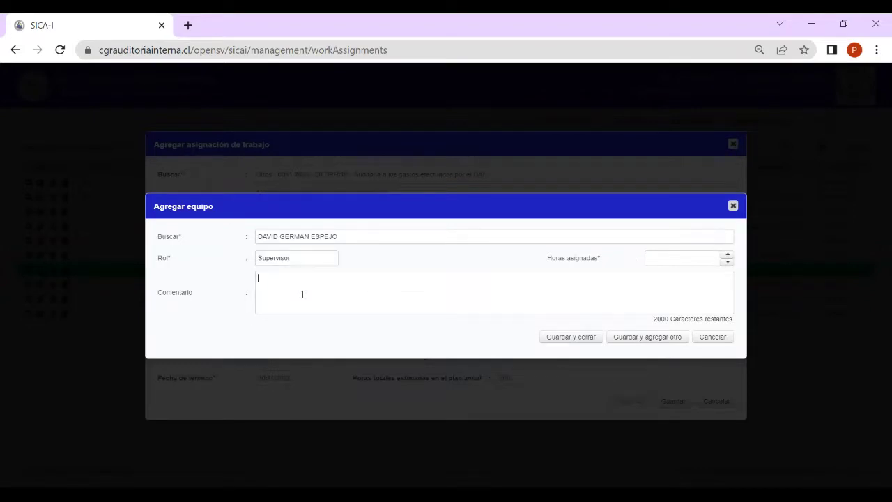
pyautogui.click(688, 257)
pyautogui.write('300')
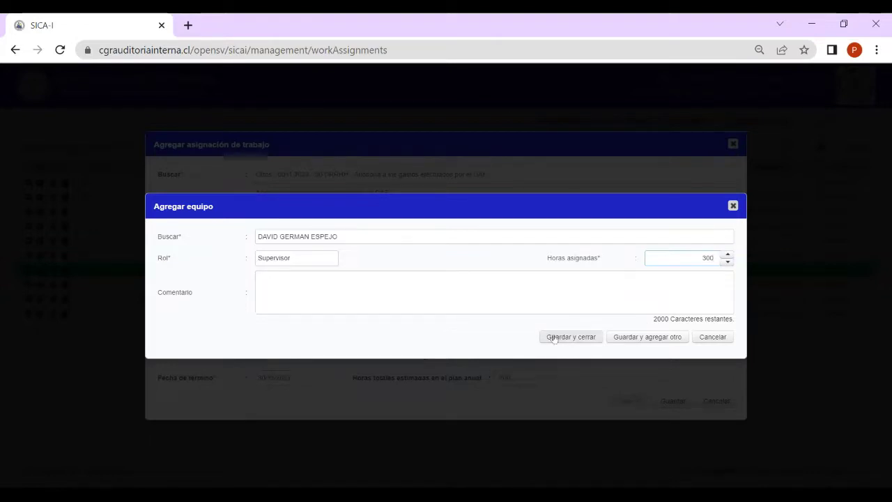
pyautogui.click(629, 339)
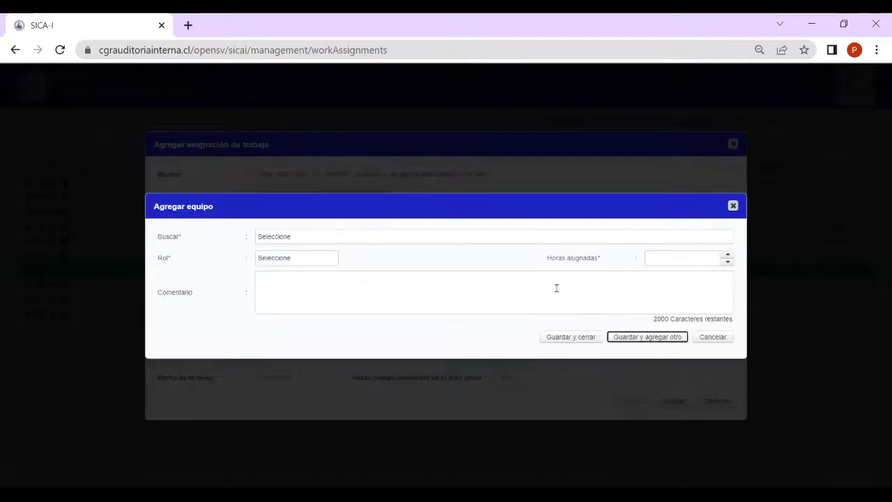
# Add a second team member as Auditor with 500 assigned hours and save the work assignment
pyautogui.click(373, 239)
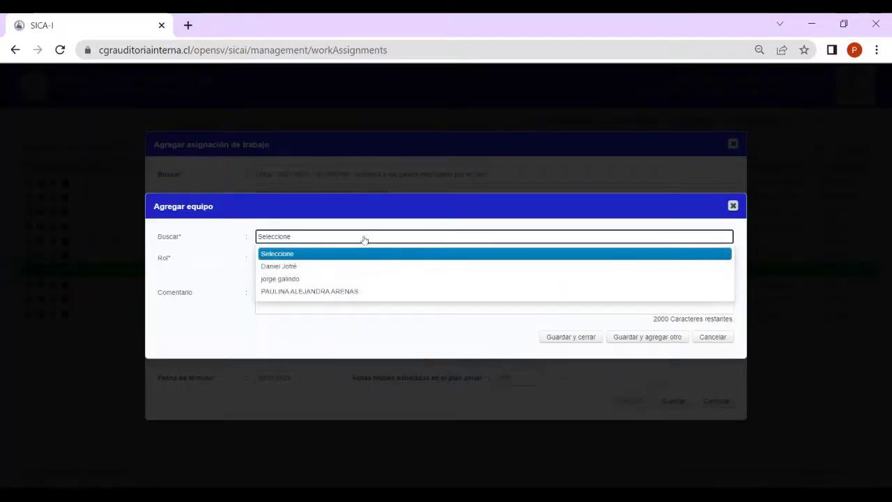
pyautogui.click(306, 266)
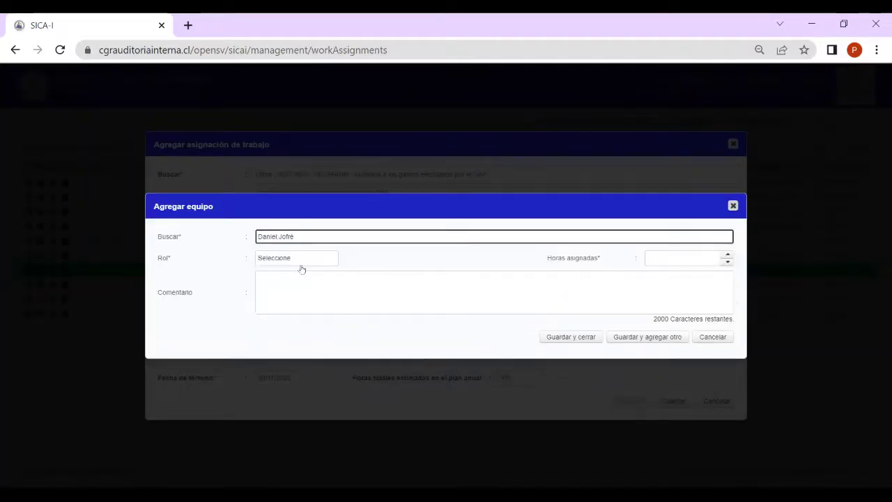
pyautogui.click(290, 266)
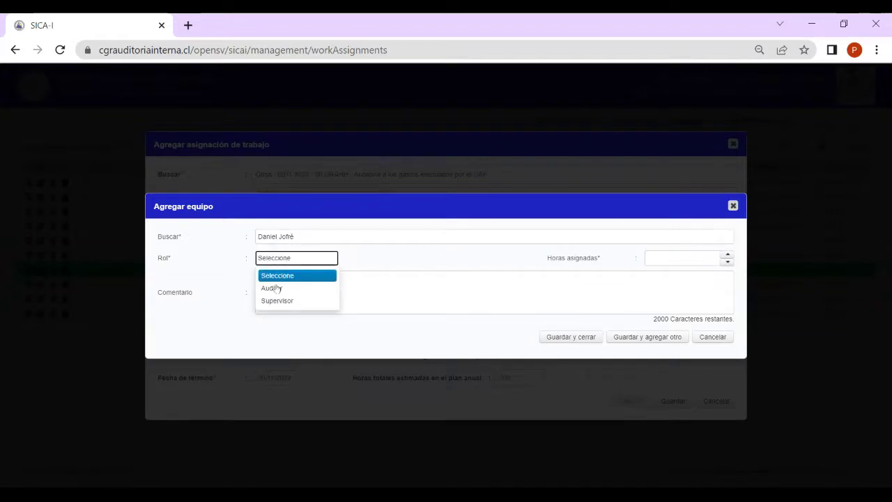
pyautogui.click(273, 289)
pyautogui.click(674, 256)
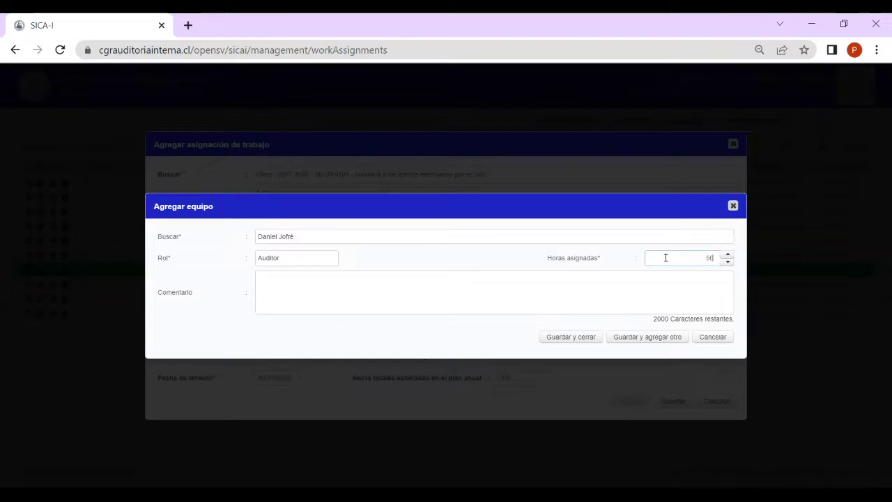
pyautogui.click(354, 284)
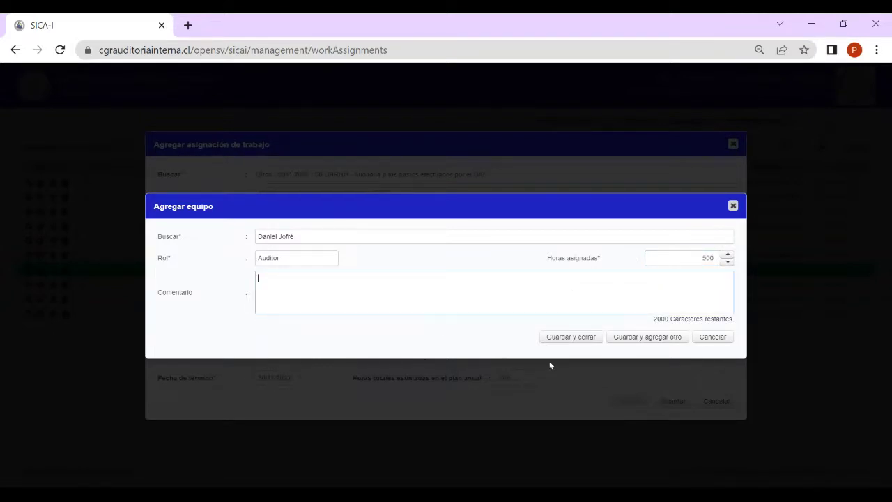
pyautogui.click(564, 339)
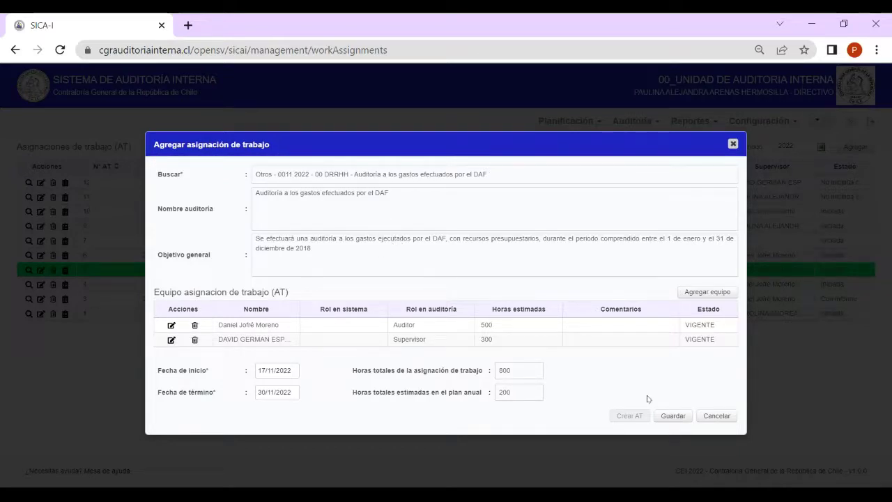
pyautogui.click(673, 416)
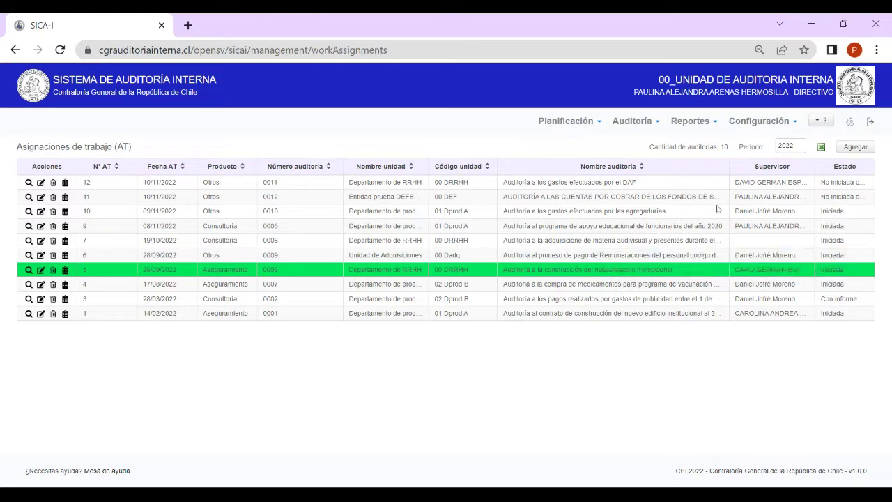
# Query the audit plans of 00_UNIDAD DE AUDITORIA INTERNA for the periods 2022 and 2021
pyautogui.click(626, 122)
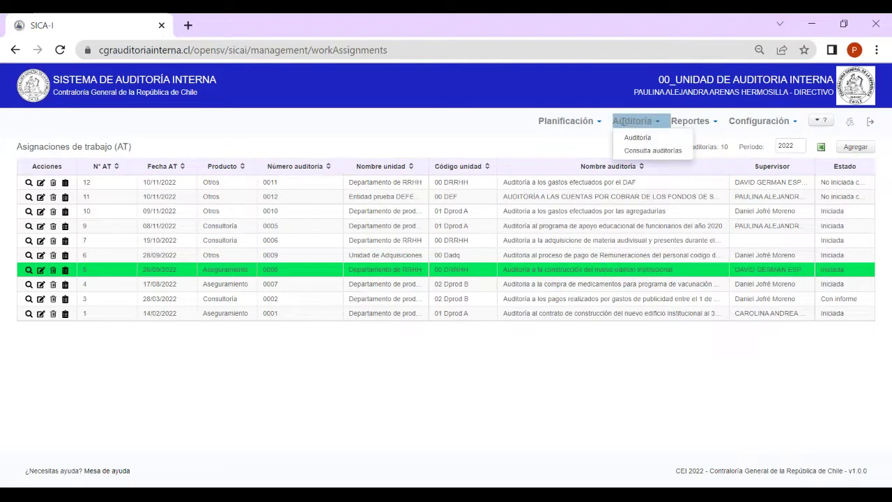
pyautogui.click(589, 122)
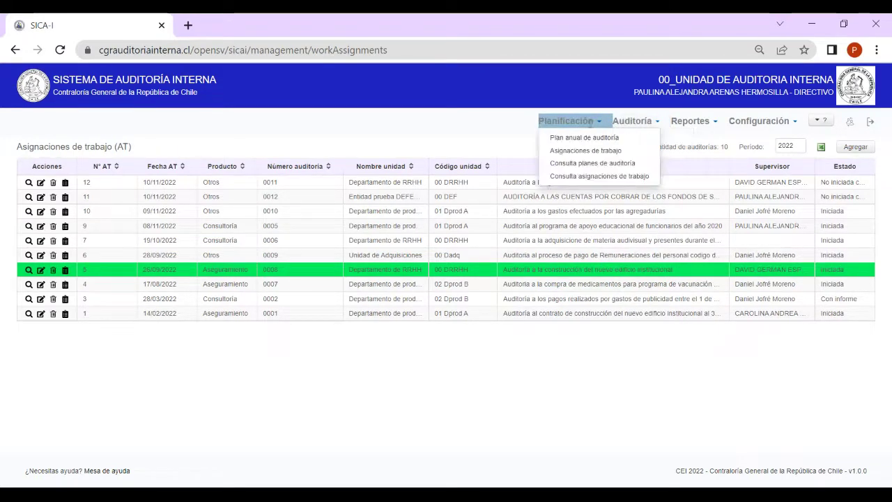
pyautogui.click(589, 151)
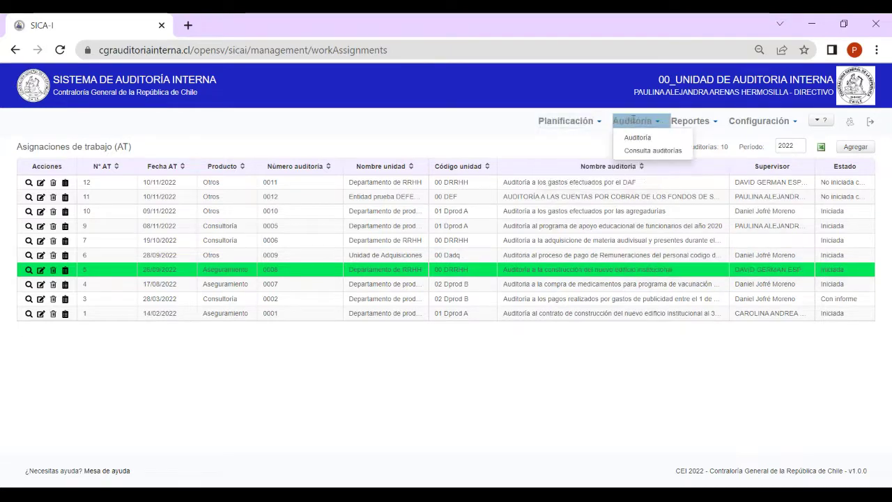
pyautogui.moveTo(594, 121)
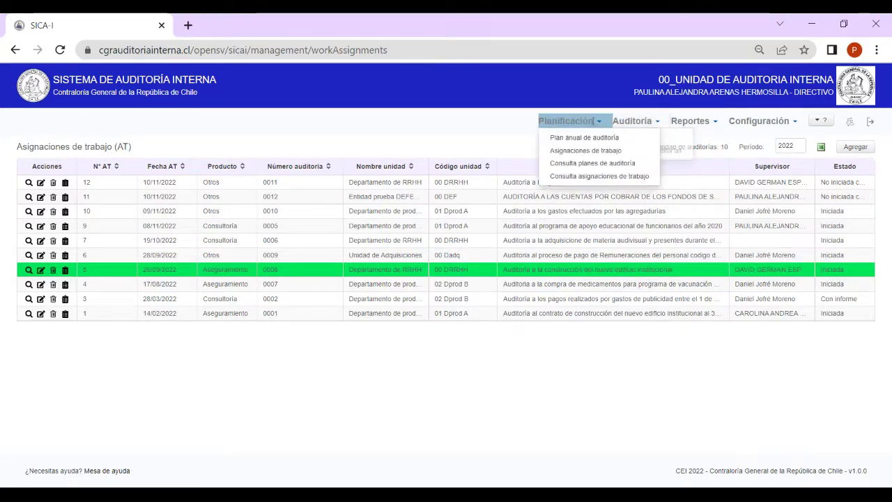
pyautogui.click(589, 164)
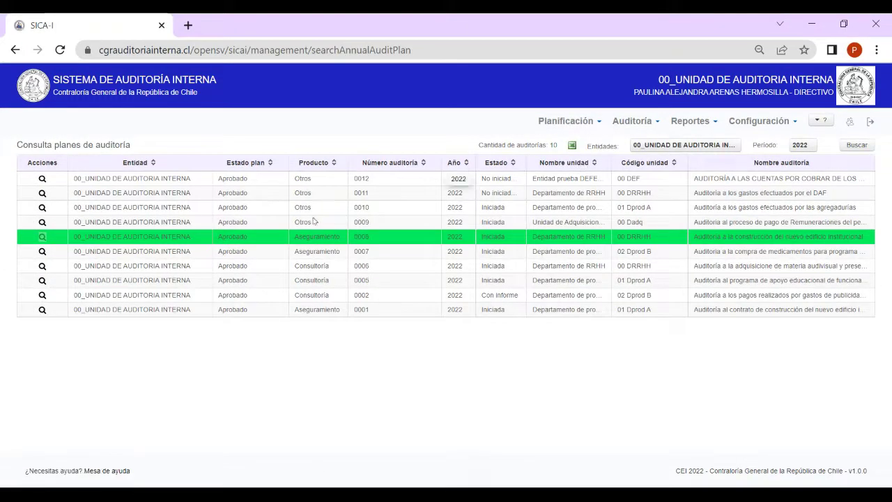
pyautogui.click(664, 146)
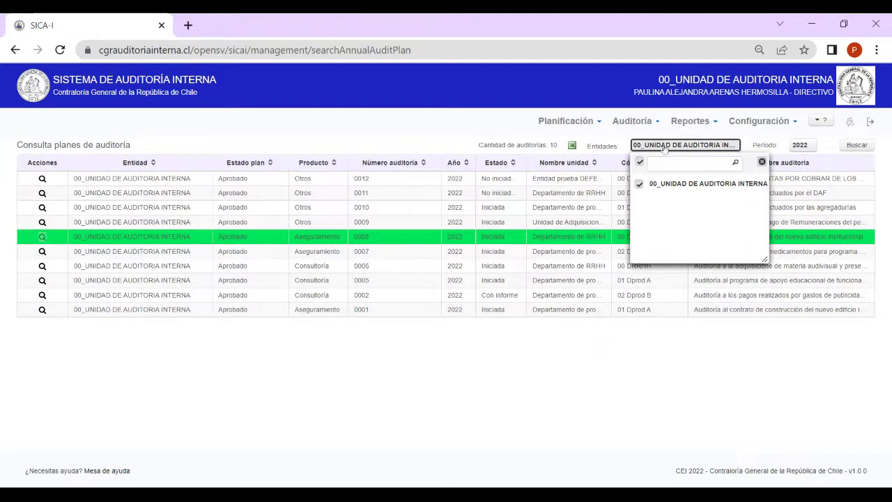
pyautogui.click(799, 145)
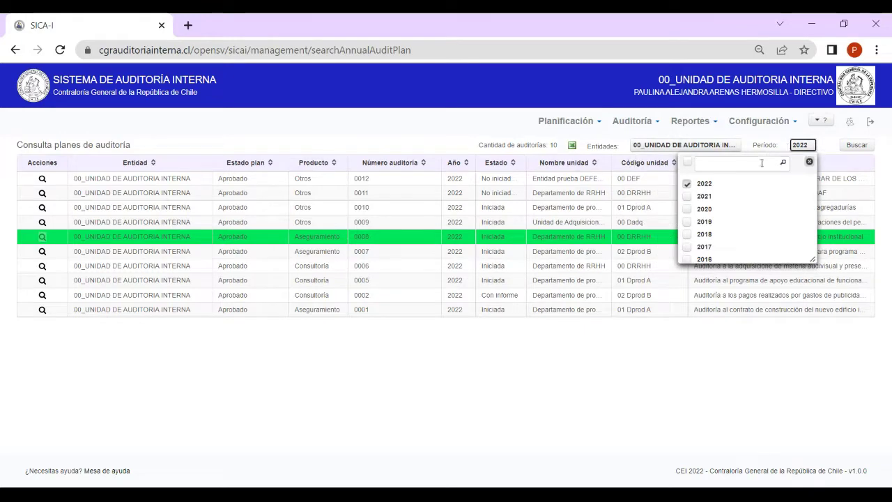
pyautogui.click(688, 196)
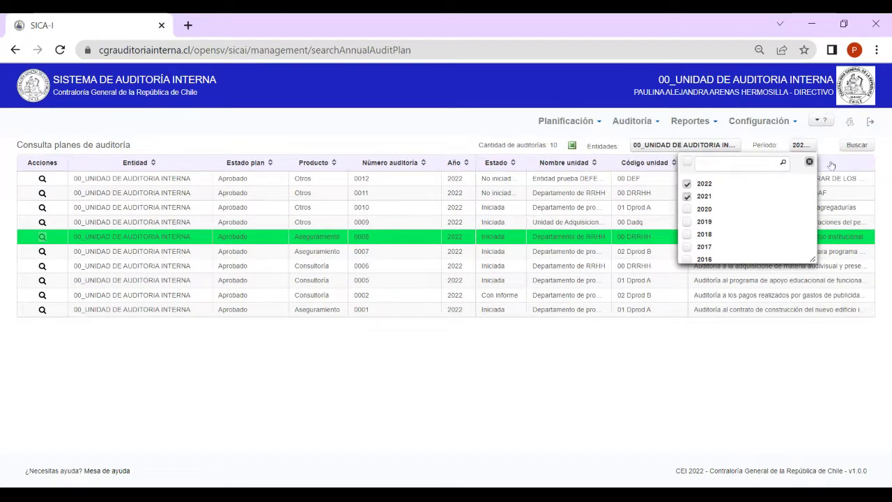
pyautogui.click(861, 146)
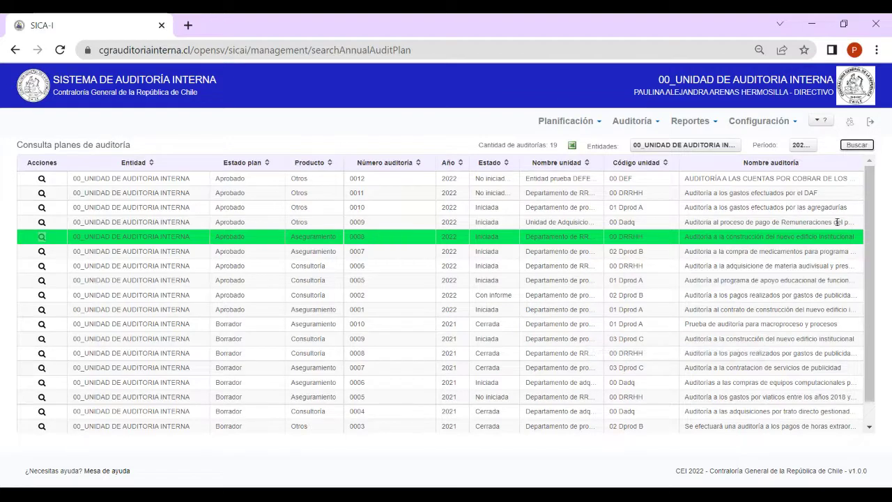
# Bring up the planning module's options from the audit plan query
pyautogui.doubleClick(595, 120)
pyautogui.click(595, 120)
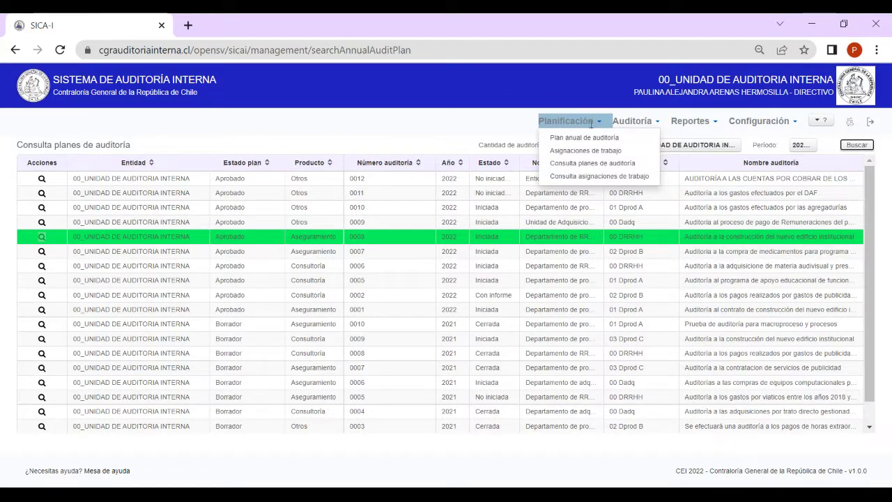